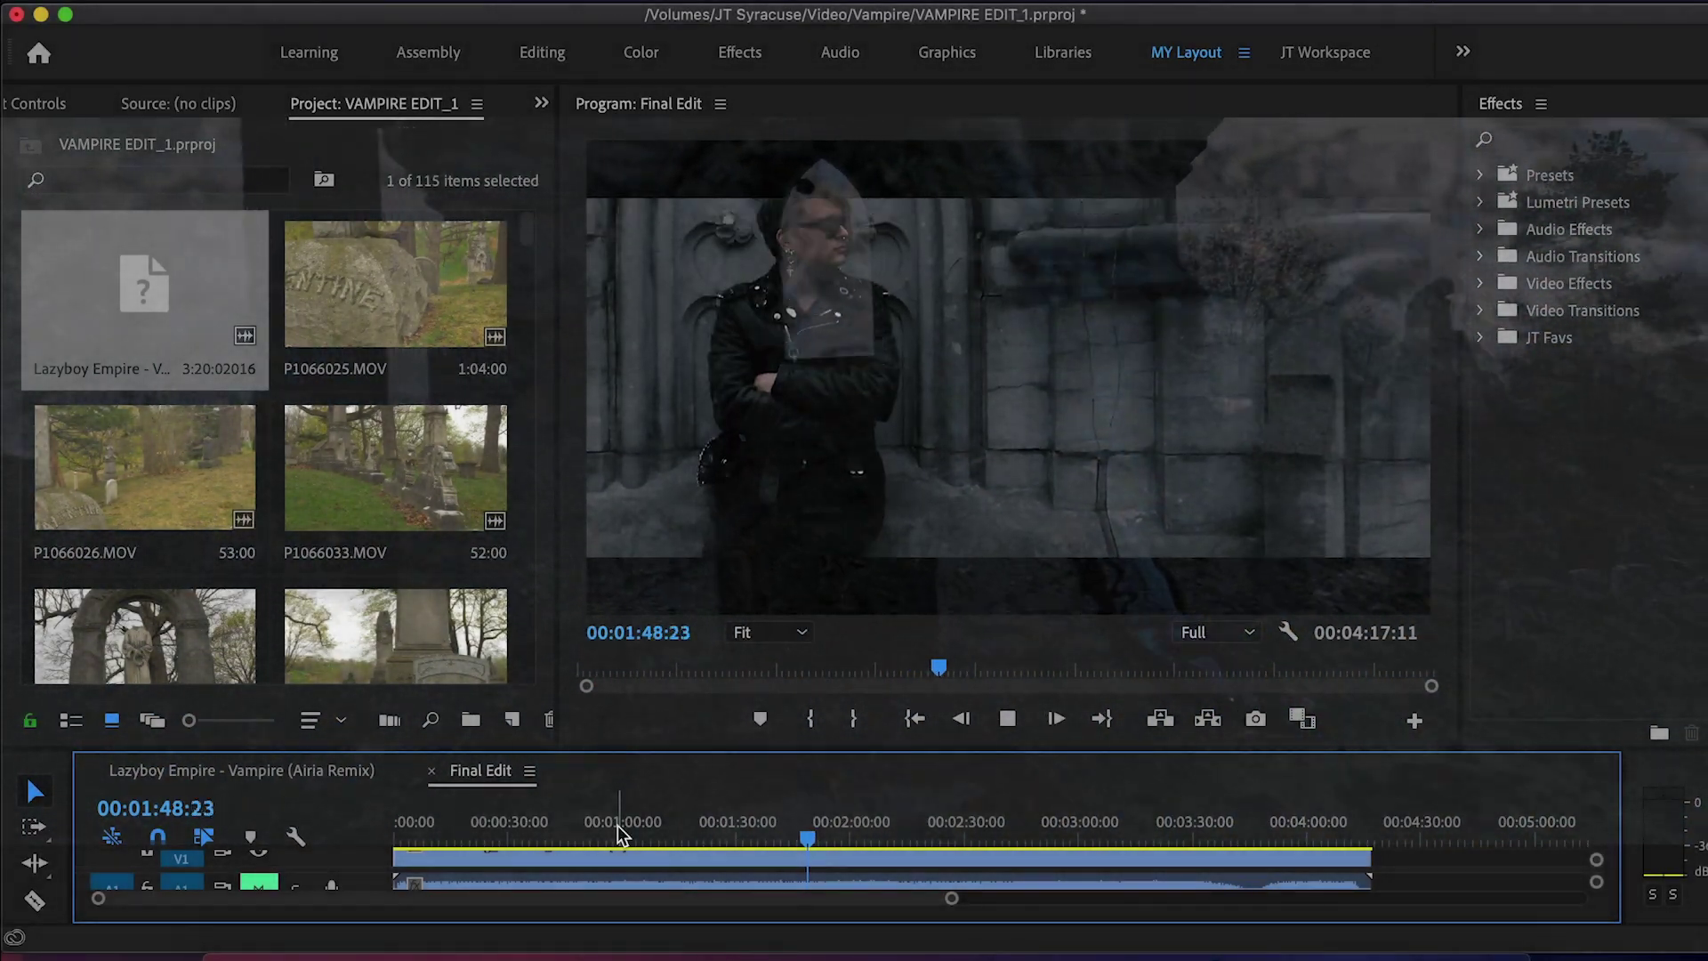
Step: Play the Final Edit sequence from about 02:00 and stop at 02:09:16 on the aerial cemetery shot
{"action": "left_click", "coordinate": [848, 836]}
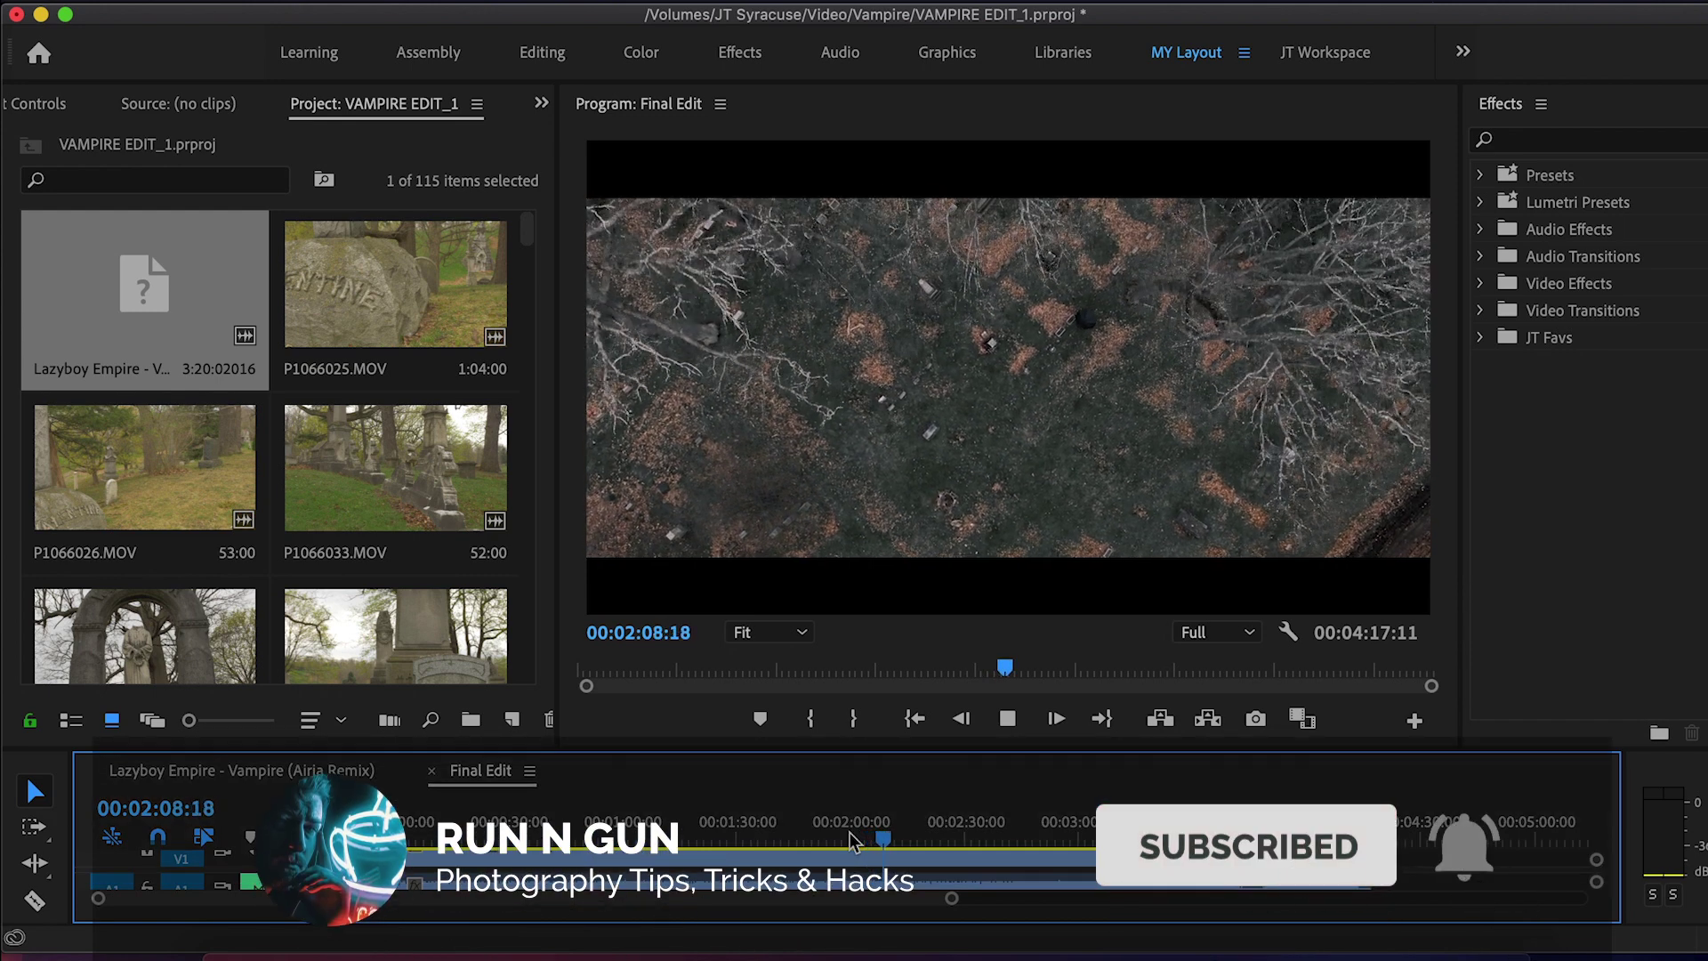
{"action": "key", "text": "space"}
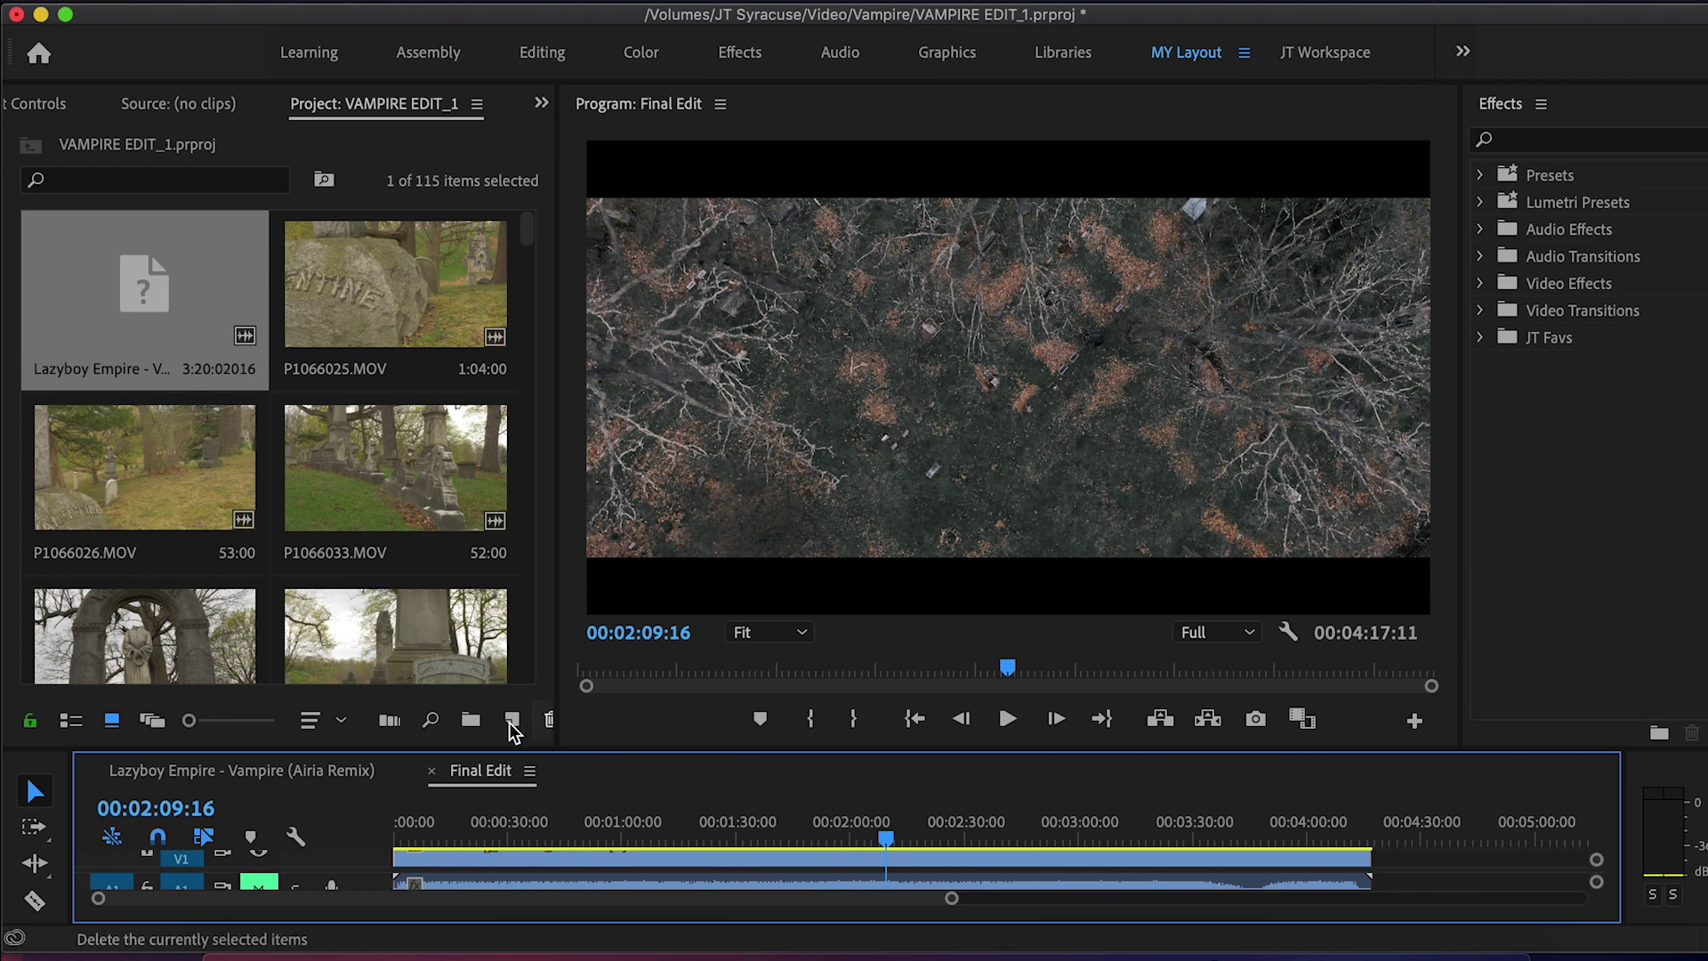
Step: Switch to the Lazyboy Empire - Vampire (Airia Remix) sequence and enlarge the Timeline panel to show all tracks
{"action": "left_click", "coordinate": [270, 766]}
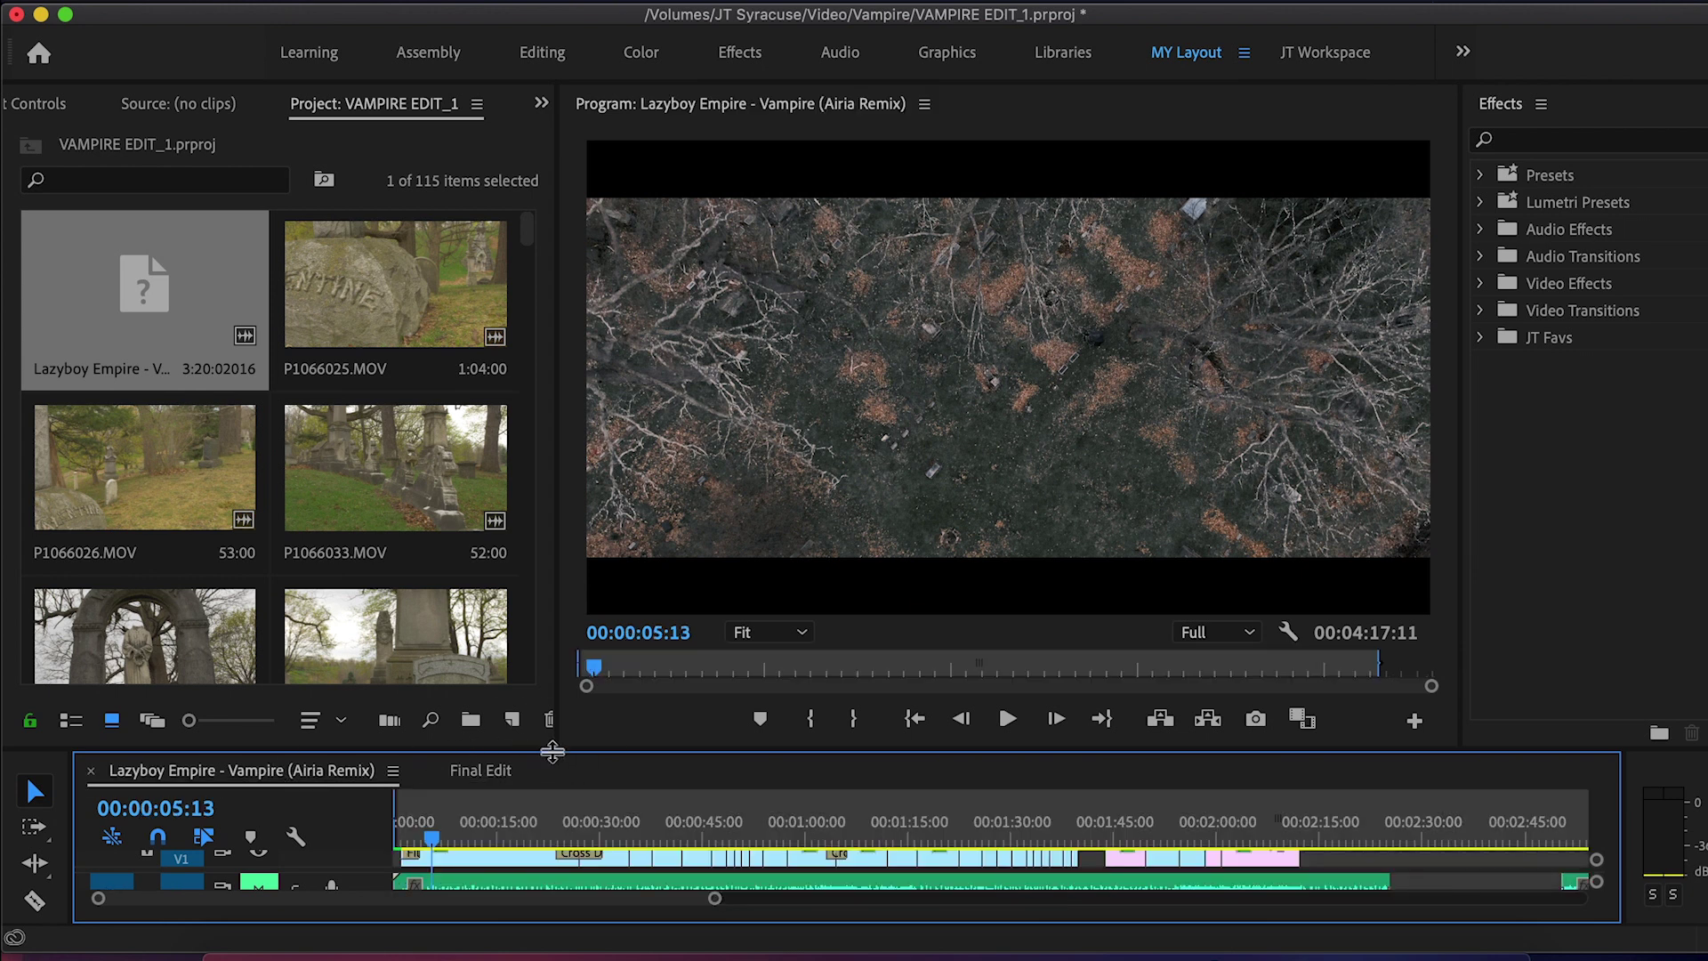
{"action": "left_click", "coordinate": [534, 733]}
{"action": "left_click_drag", "start_coordinate": [533, 733], "coordinate": [425, 663]}
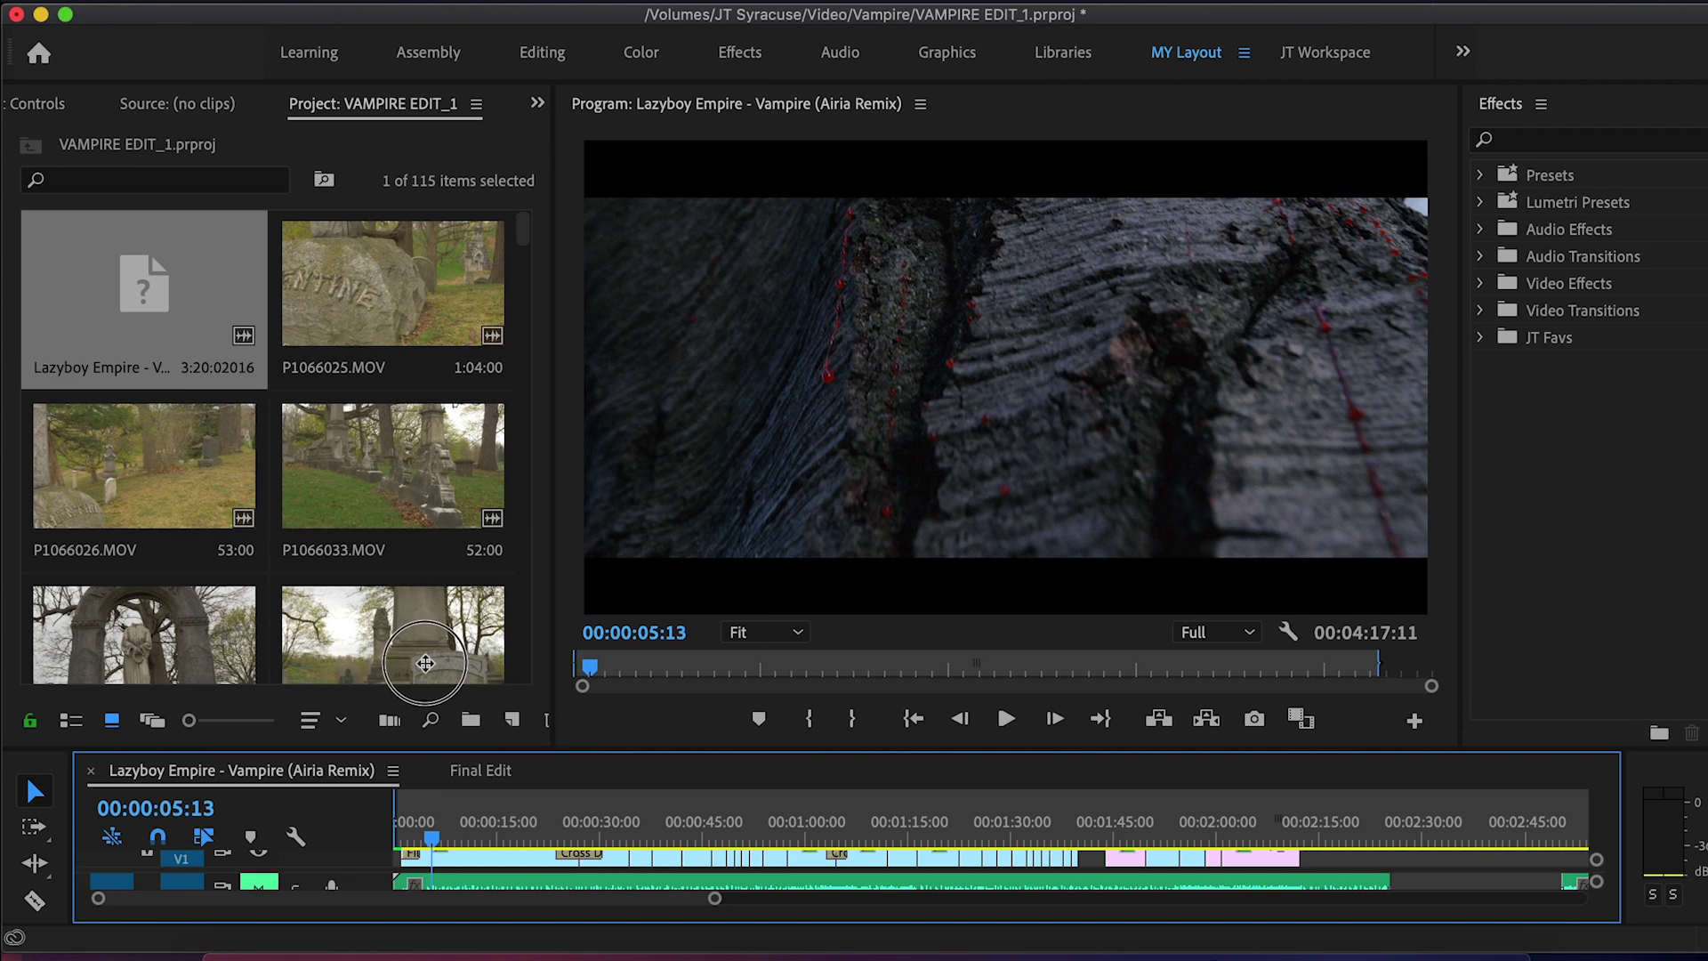
{"action": "left_click_drag", "start_coordinate": [425, 663], "coordinate": [484, 597]}
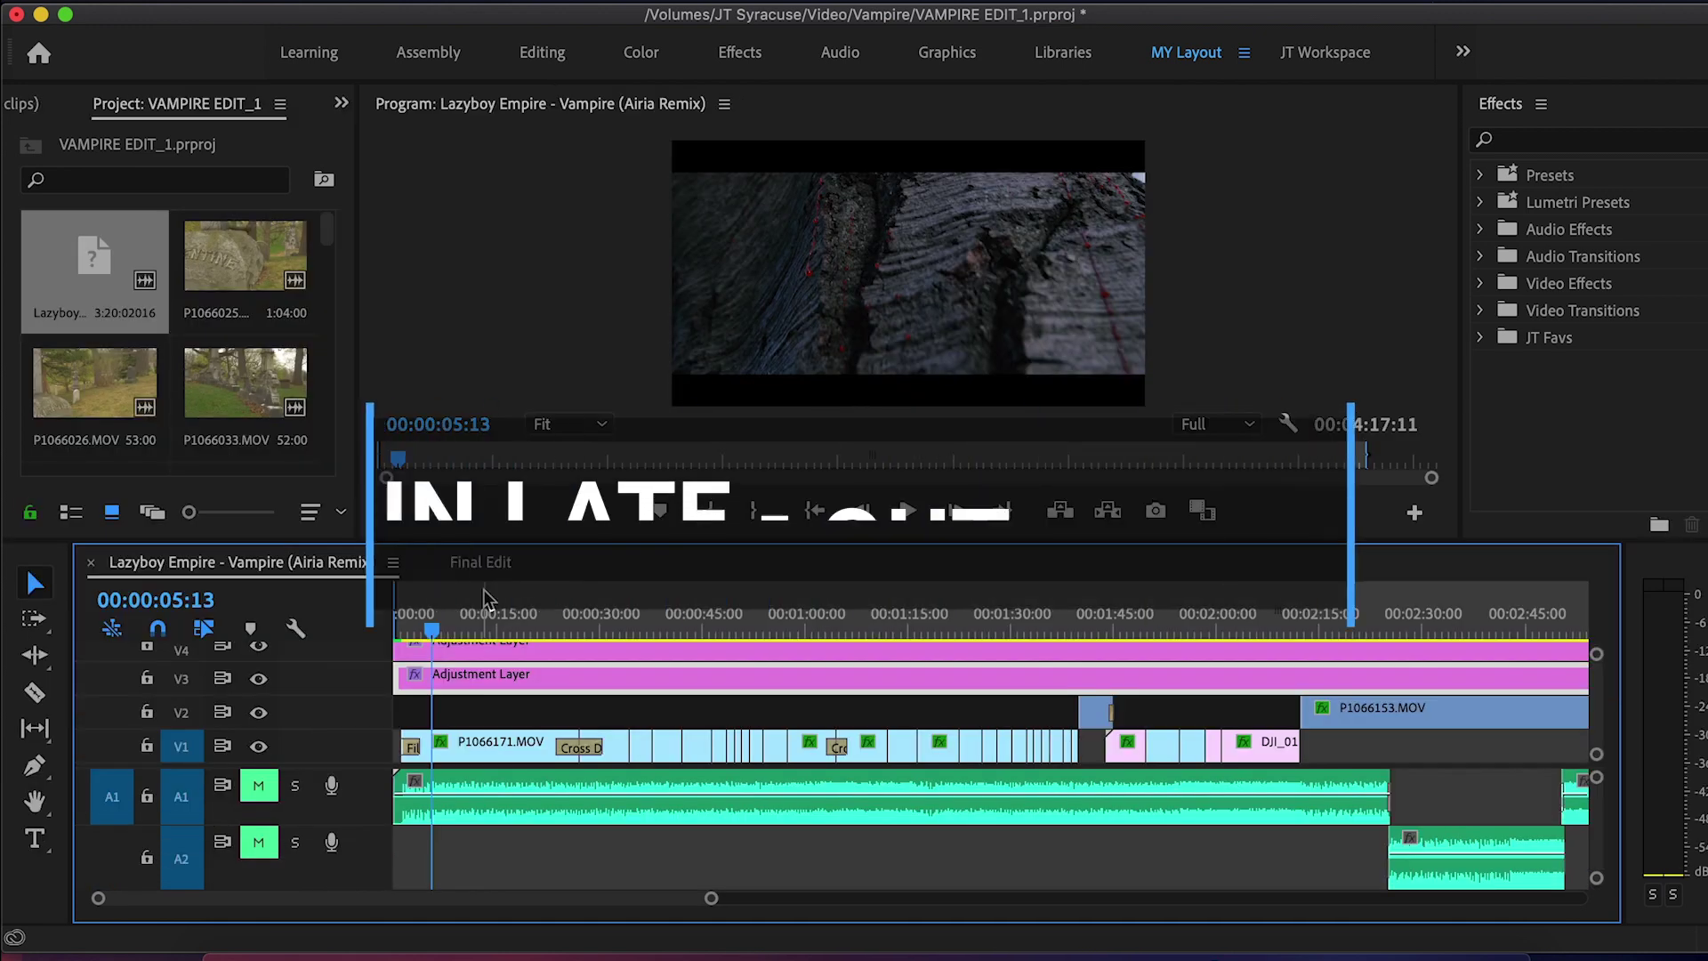
Step: Zoom the timeline in with the zoom bar
{"action": "left_click_drag", "start_coordinate": [711, 898], "coordinate": [523, 923]}
{"action": "left_click_drag", "start_coordinate": [305, 900], "coordinate": [359, 903]}
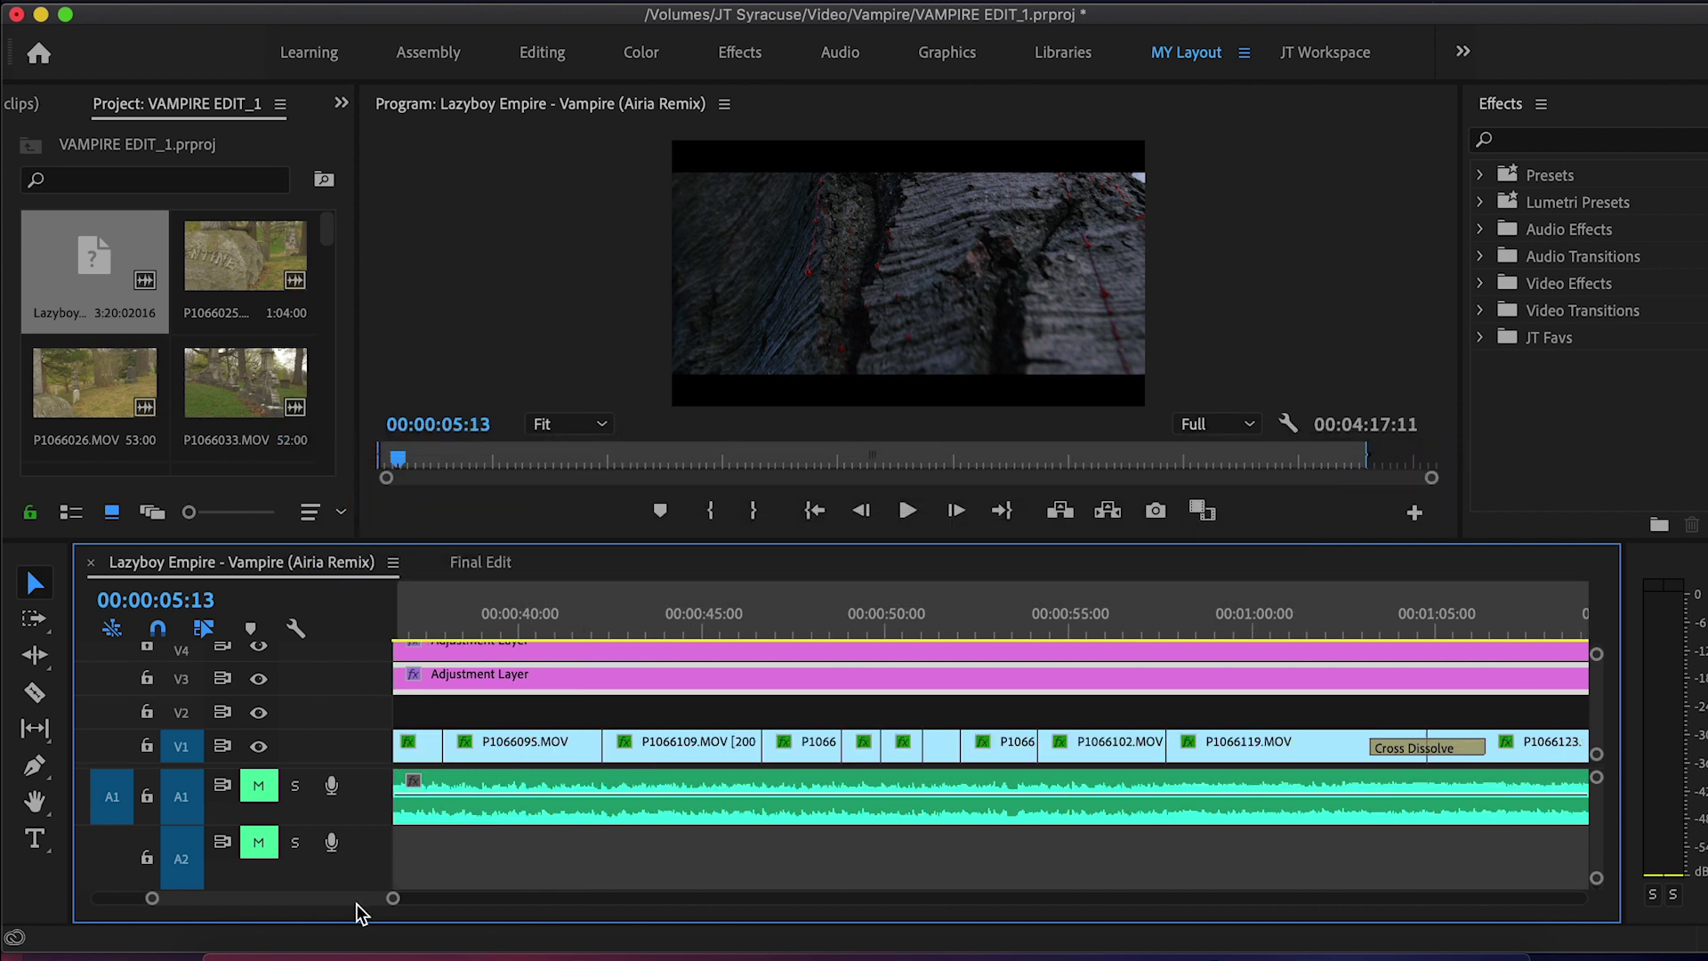
{"action": "scroll", "coordinate": [359, 901], "scroll_direction": "down", "scroll_amount": 3}
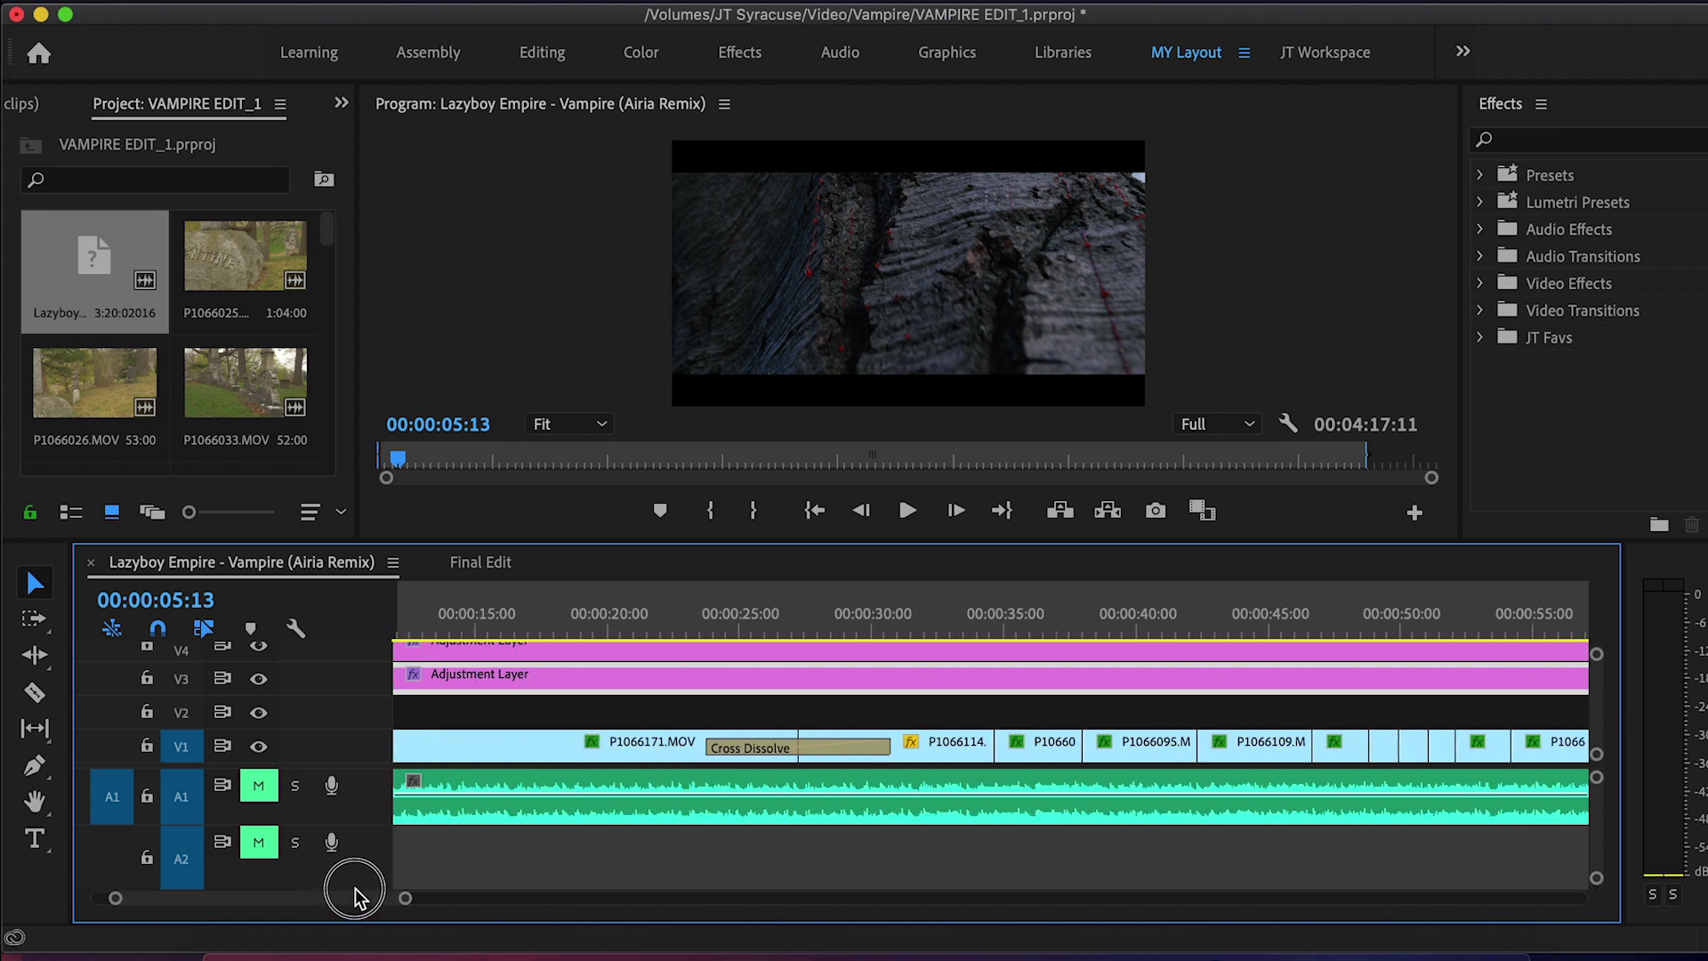
{"action": "left_click_drag", "start_coordinate": [356, 894], "coordinate": [374, 894]}
Step: Preview the cemetery, face close-up and rose shots, then zoom in around 00:00:38:16
{"action": "left_click", "coordinate": [593, 612]}
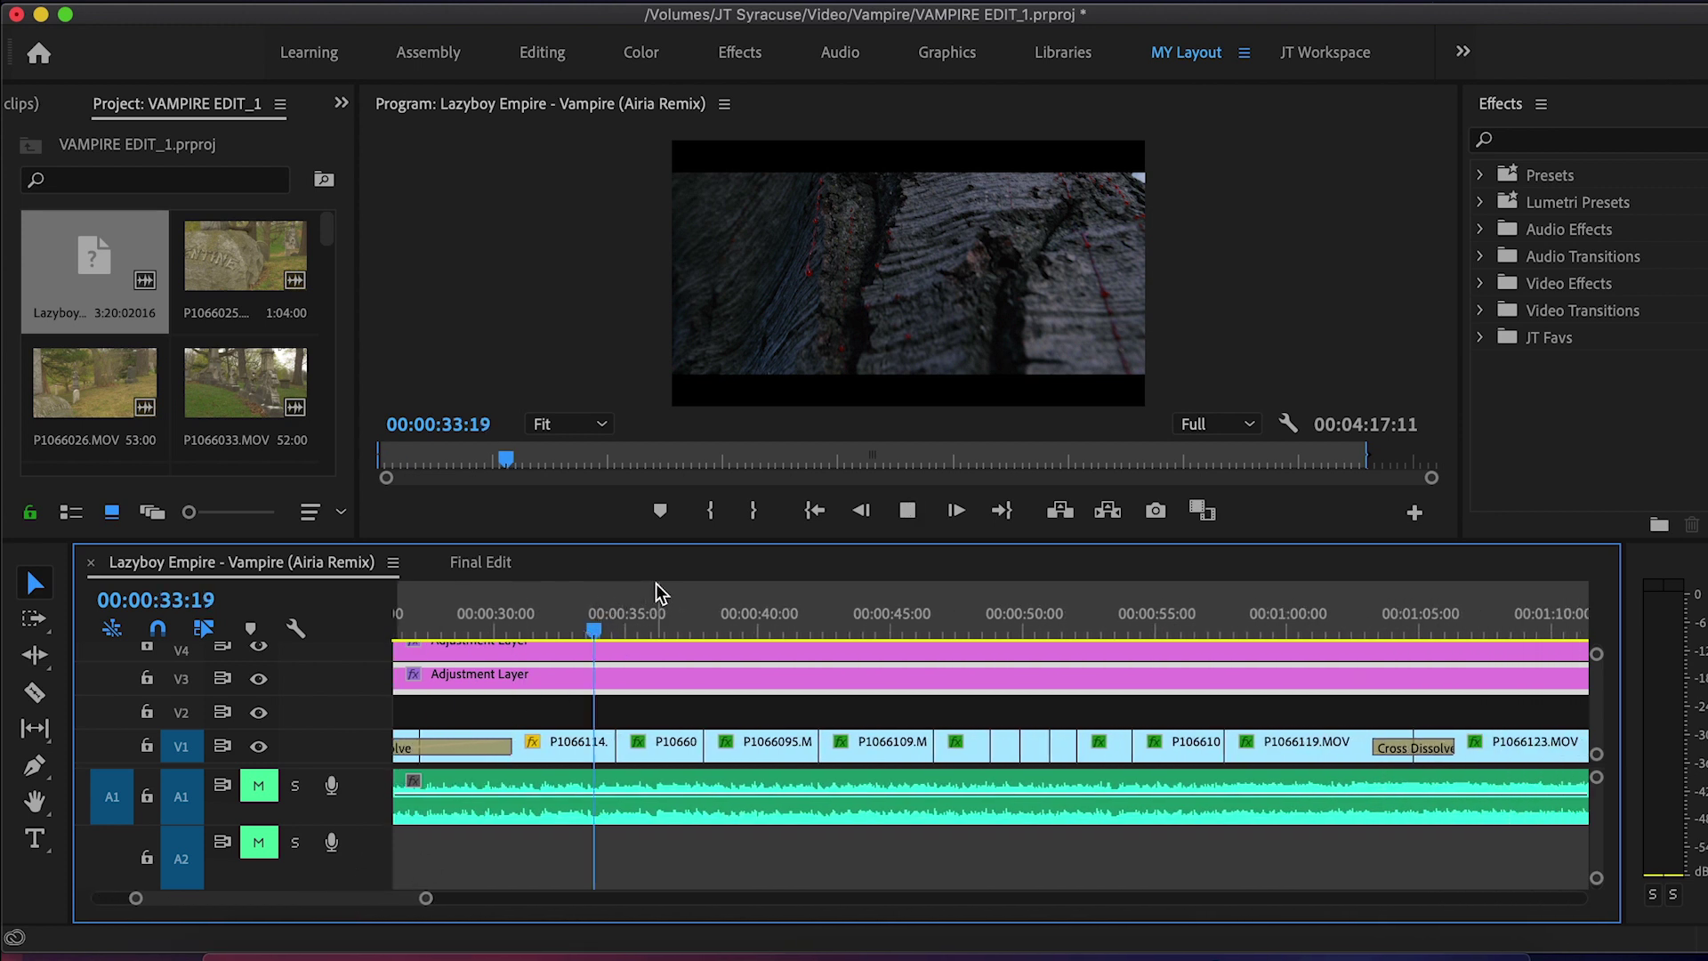
{"action": "left_click", "coordinate": [765, 628]}
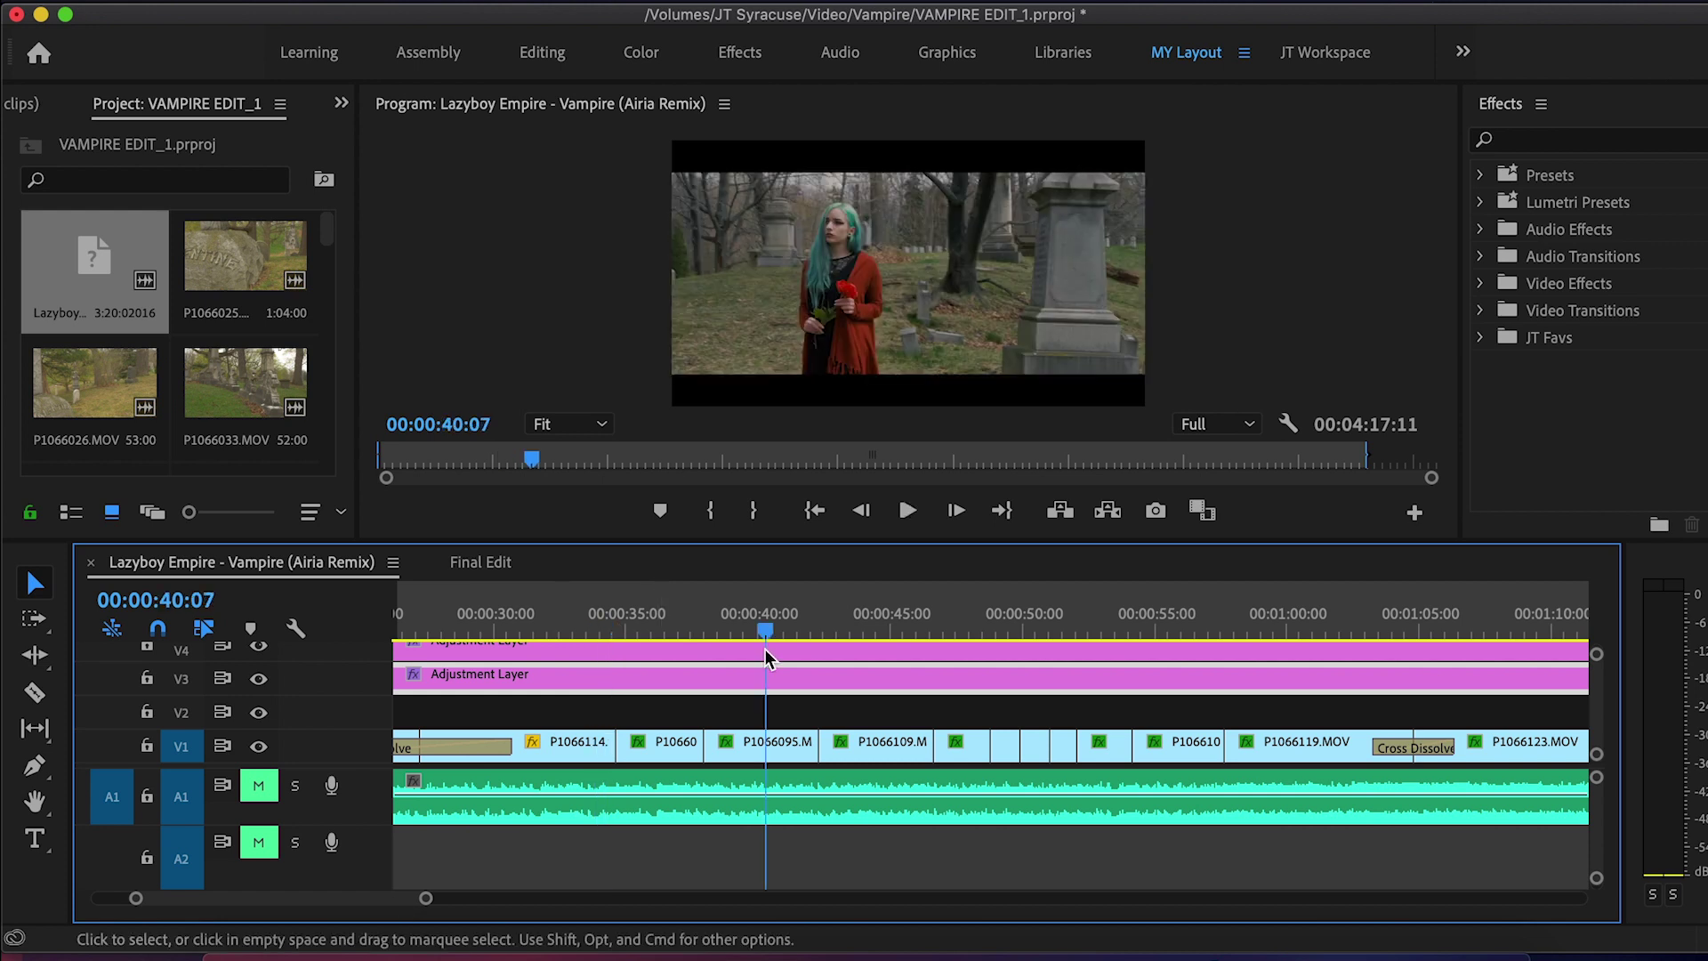
{"action": "left_click_drag", "start_coordinate": [766, 628], "coordinate": [778, 681]}
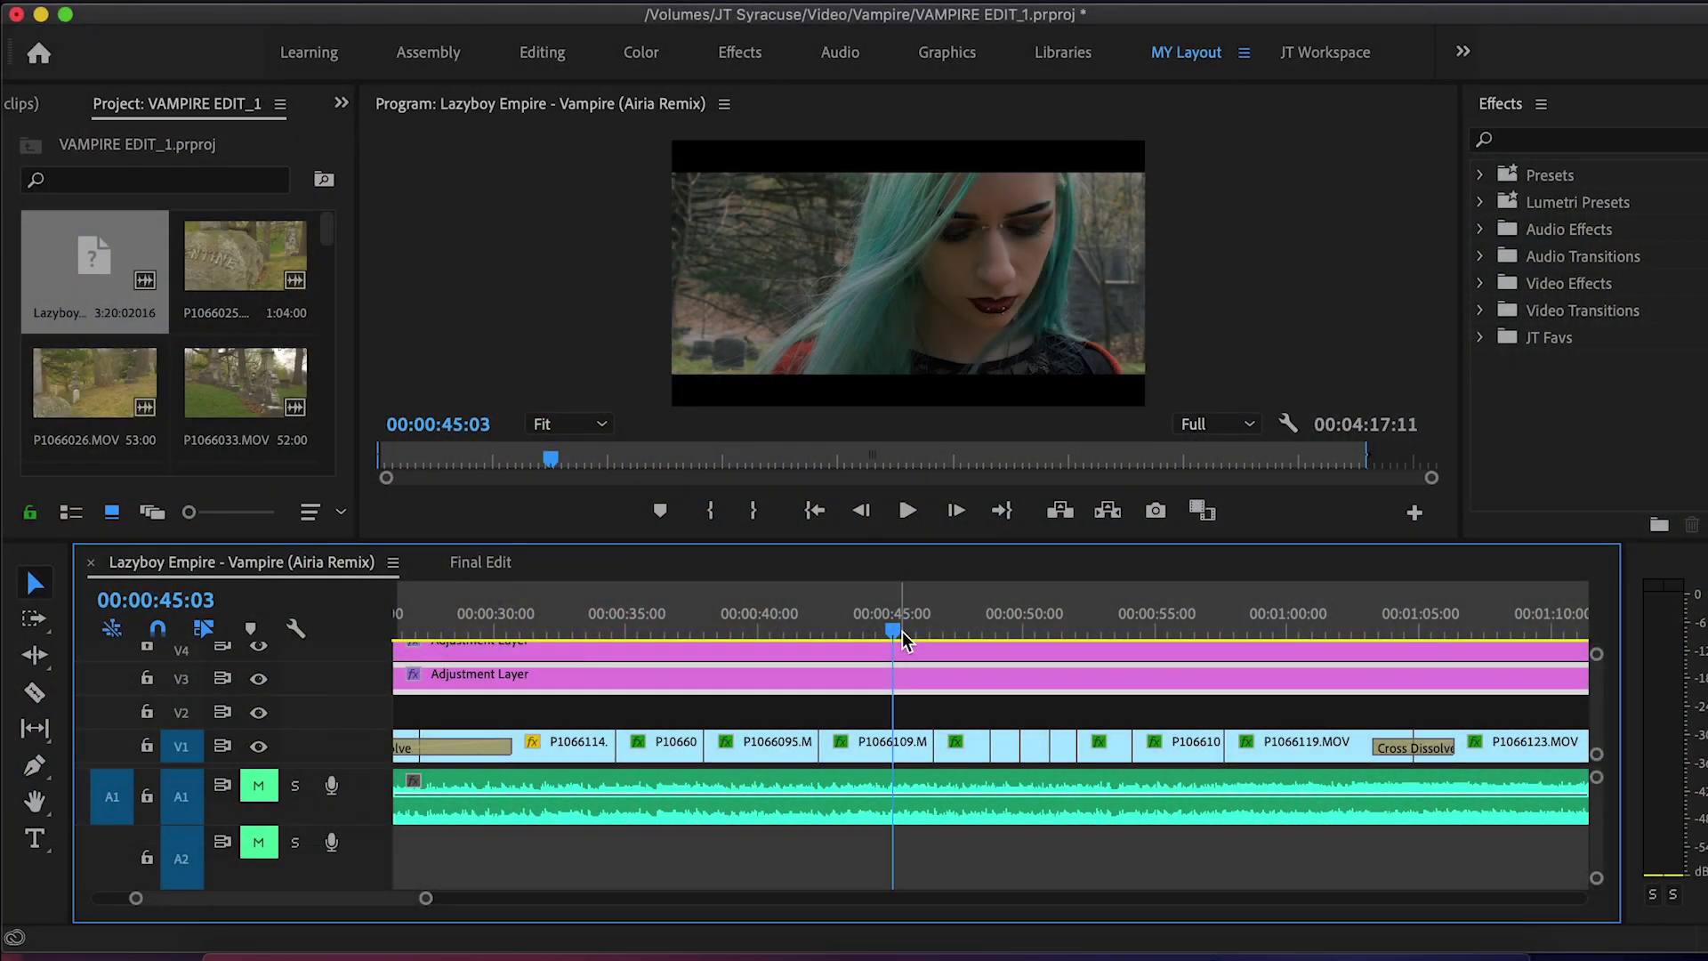
{"action": "left_click_drag", "start_coordinate": [900, 632], "coordinate": [880, 626]}
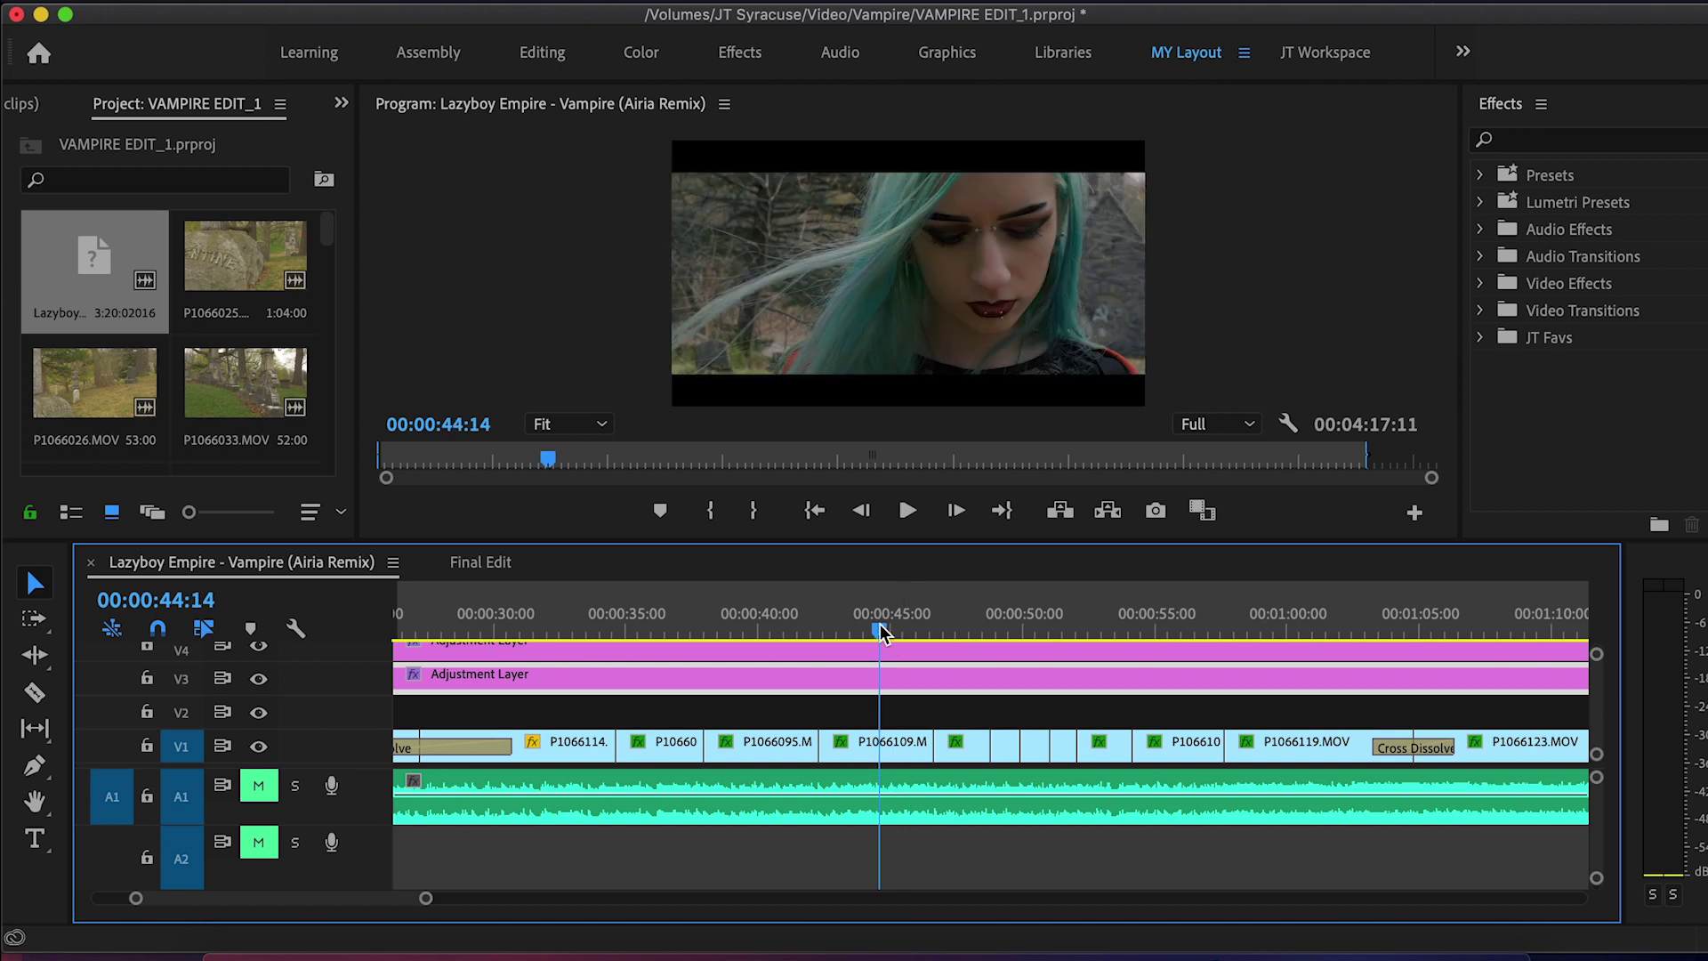
{"action": "left_click", "coordinate": [669, 632]}
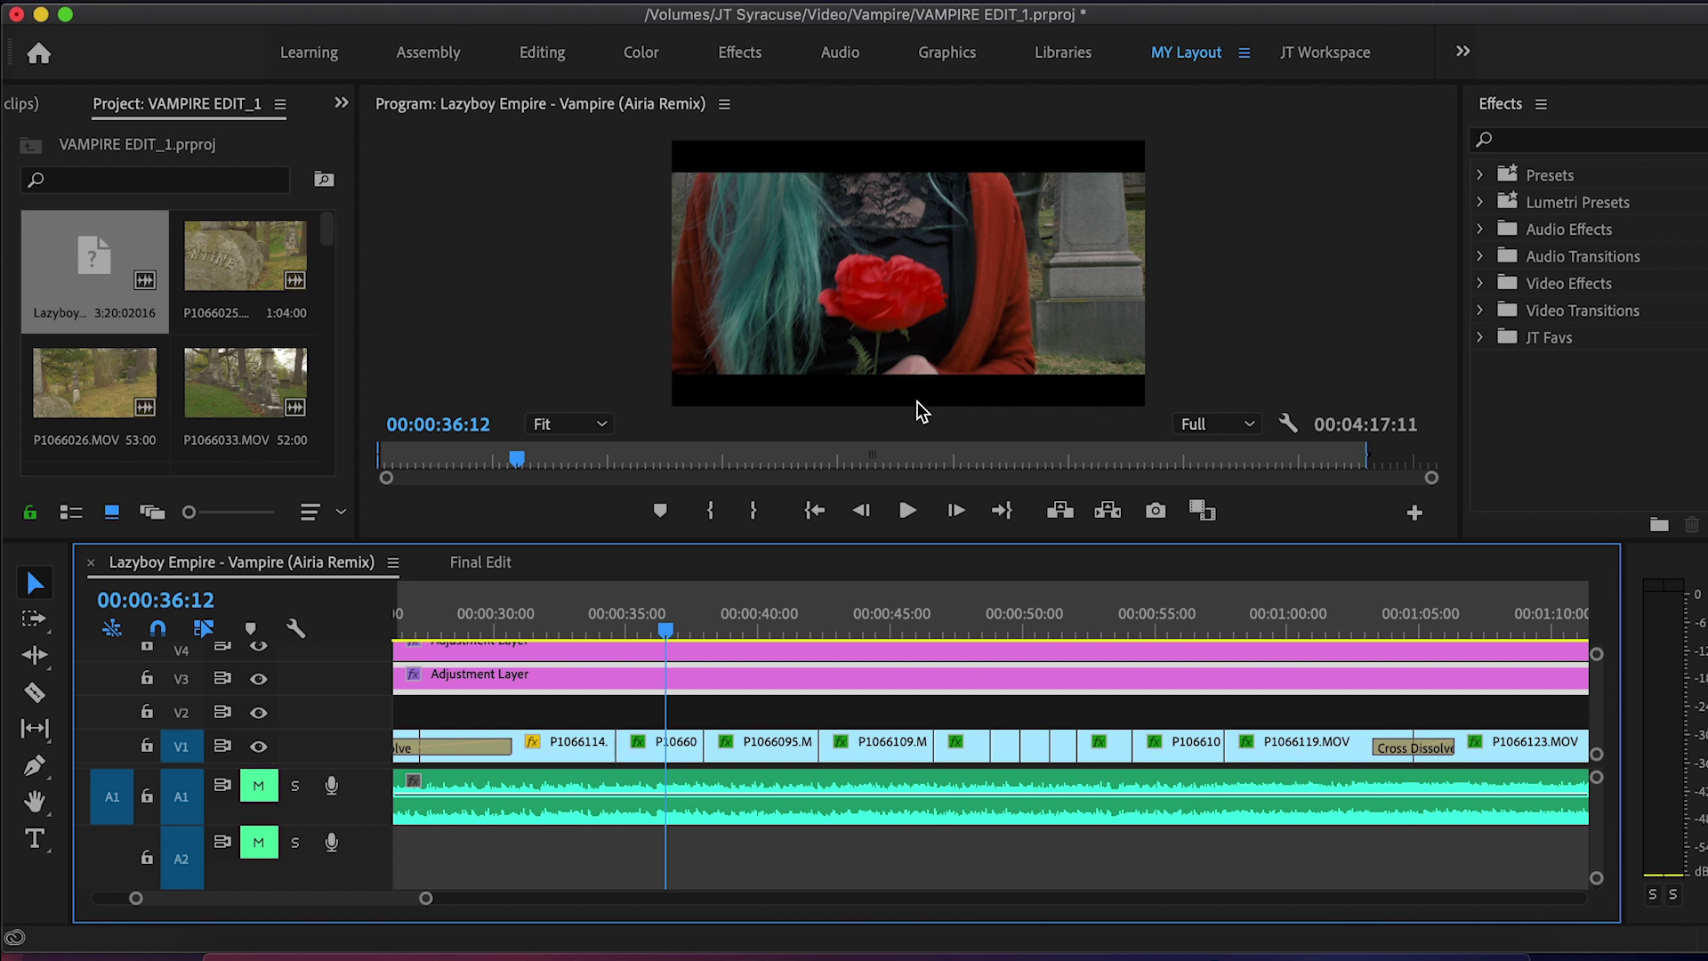
{"action": "left_click_drag", "start_coordinate": [426, 899], "coordinate": [240, 899]}
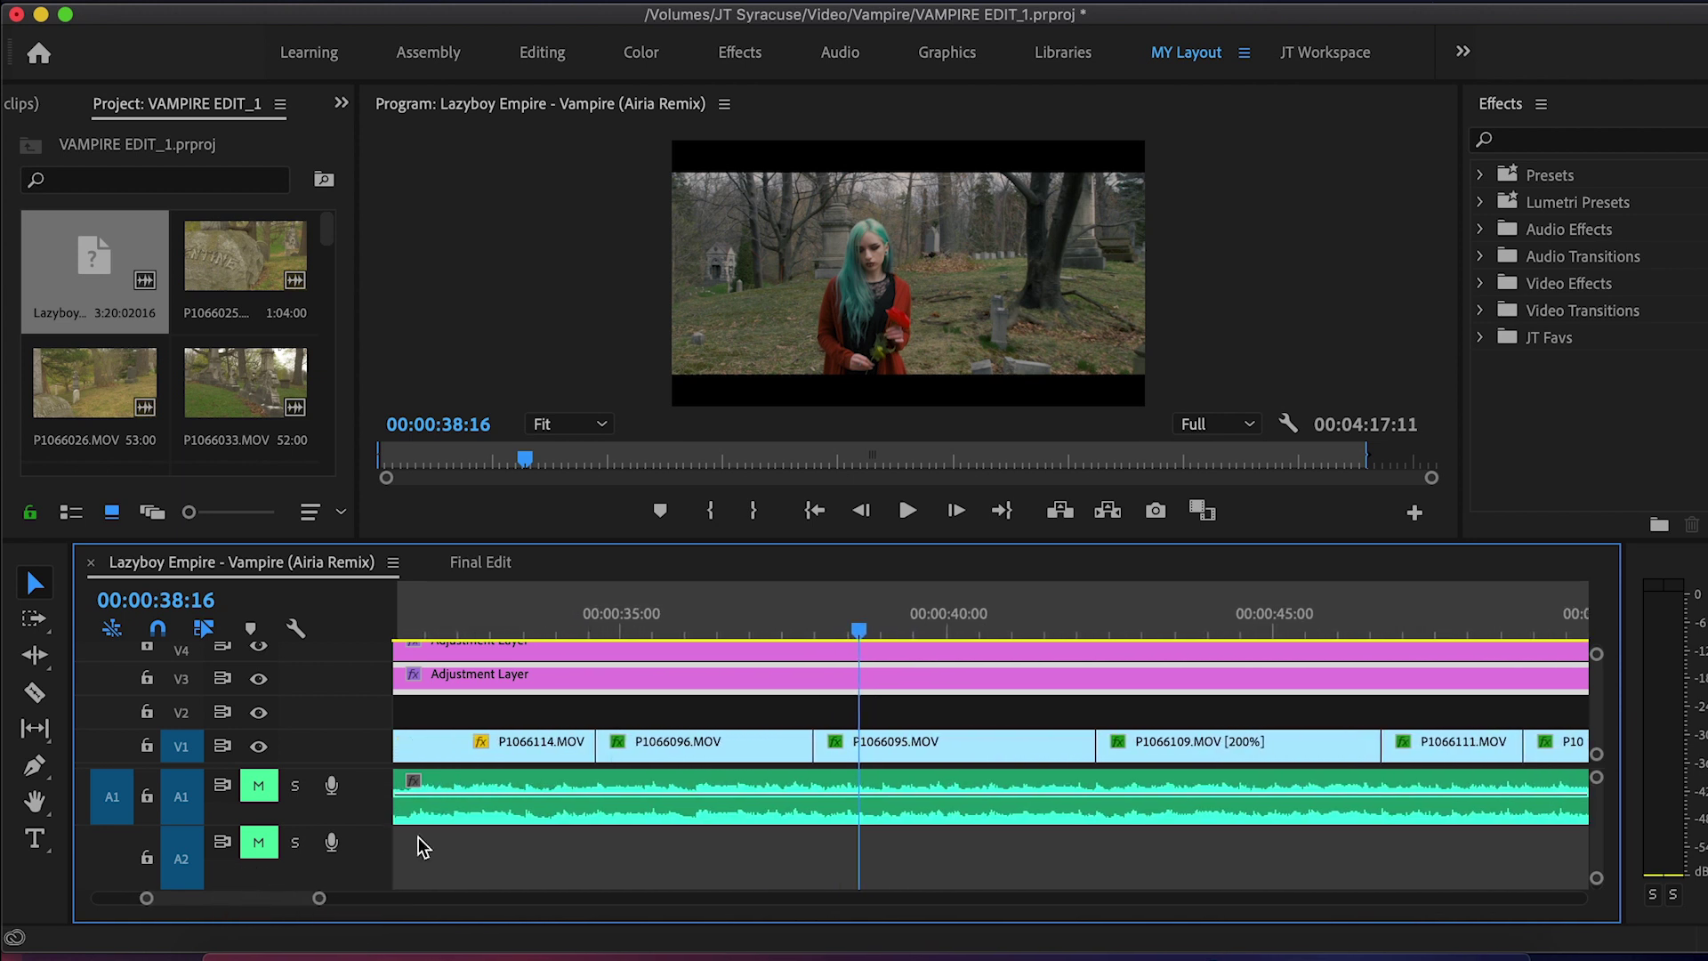
Step: With the Razor tool, split clip P1066095.MOV at 00:00:39:08
{"action": "key", "text": "alt+minus"}
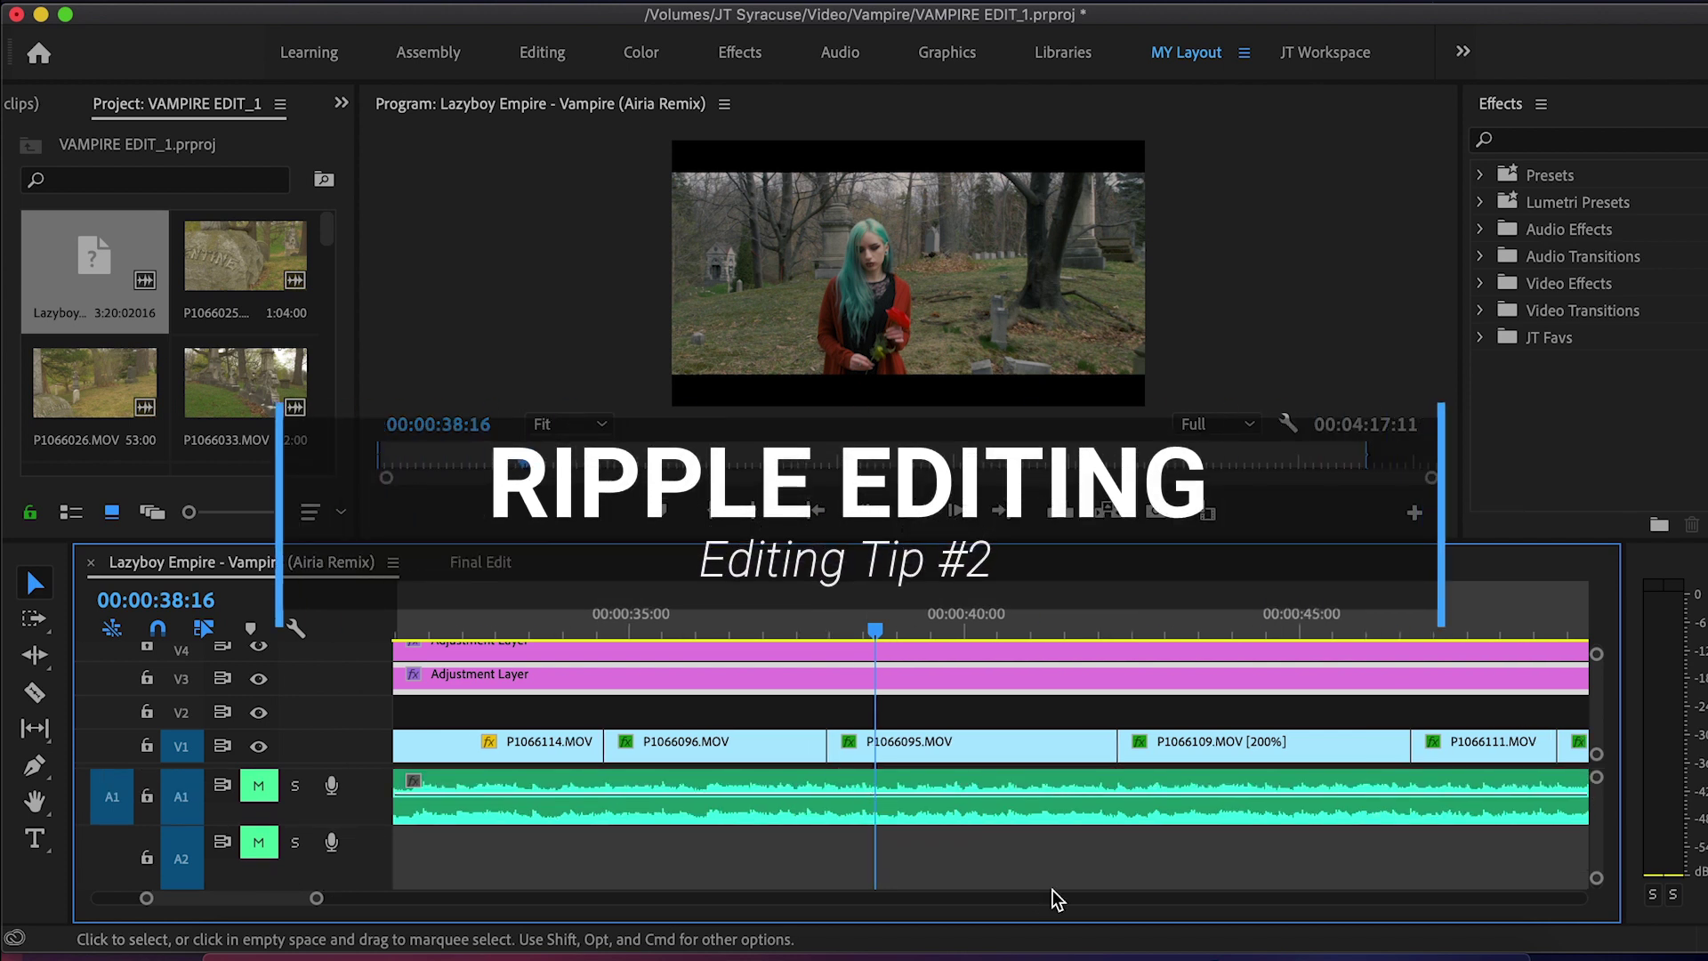
{"action": "key", "text": "c"}
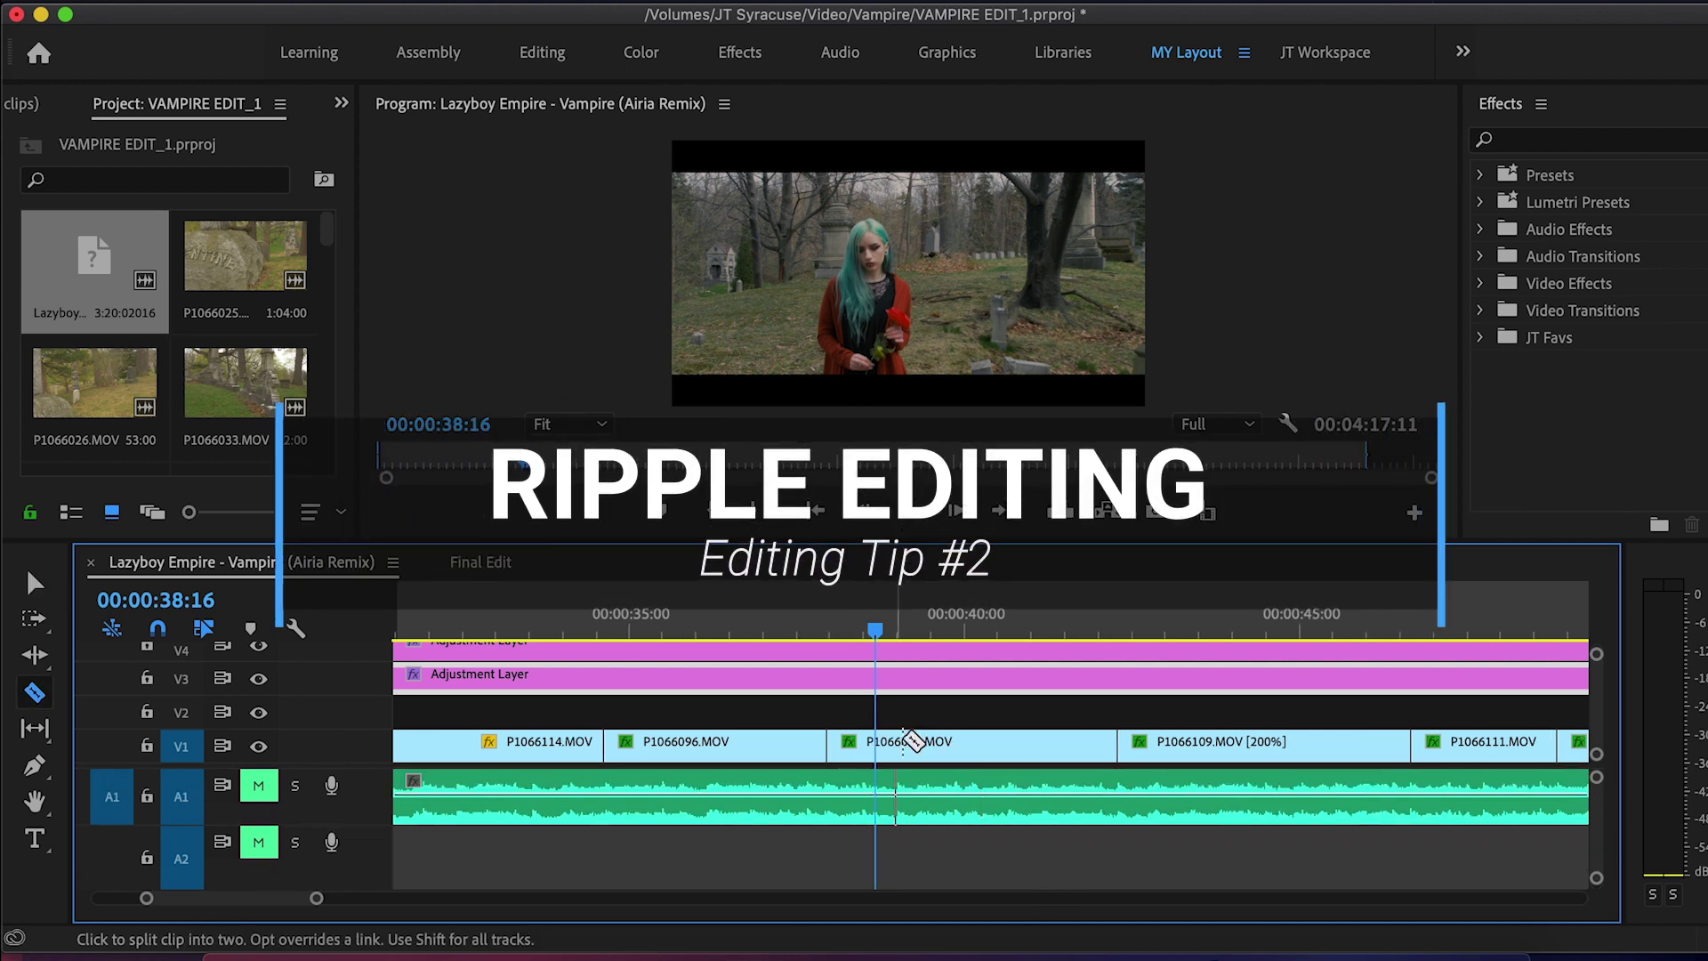
{"action": "left_click", "coordinate": [877, 632]}
{"action": "left_click_drag", "start_coordinate": [876, 632], "coordinate": [920, 632]}
{"action": "left_click", "coordinate": [921, 746]}
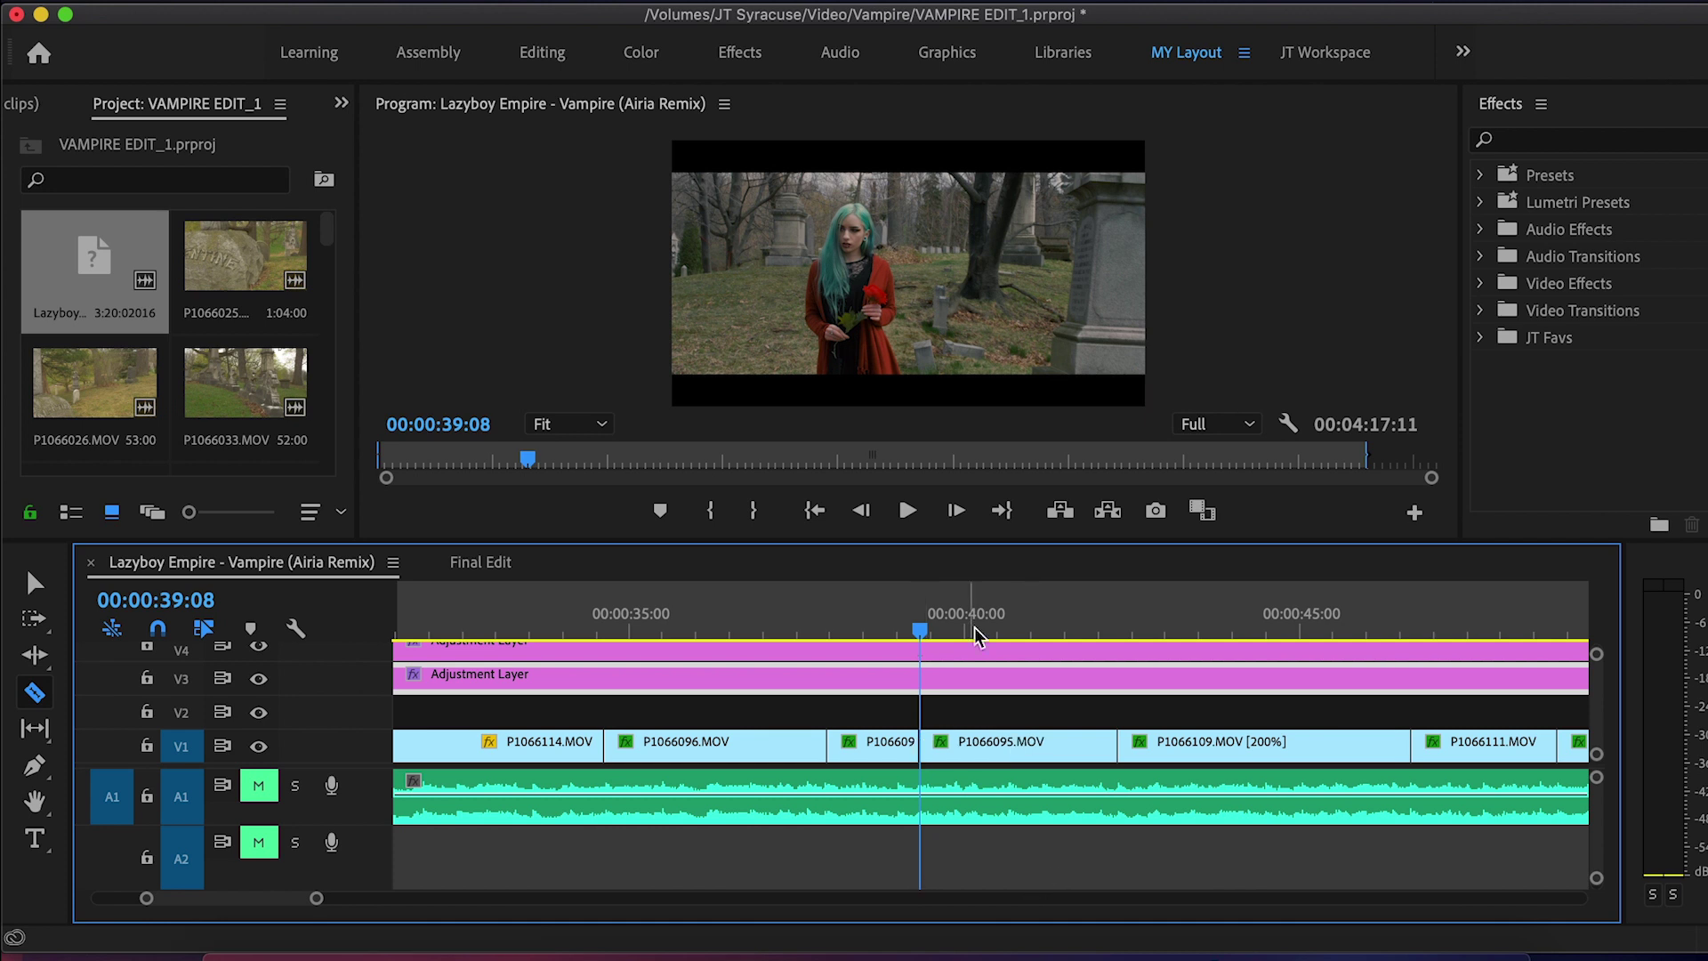
Step: Ripple delete the P1066095.MOV section so P1066109.MOV [200%] follows at 00:00:39:08
{"action": "left_click_drag", "start_coordinate": [1101, 633], "coordinate": [1124, 631]}
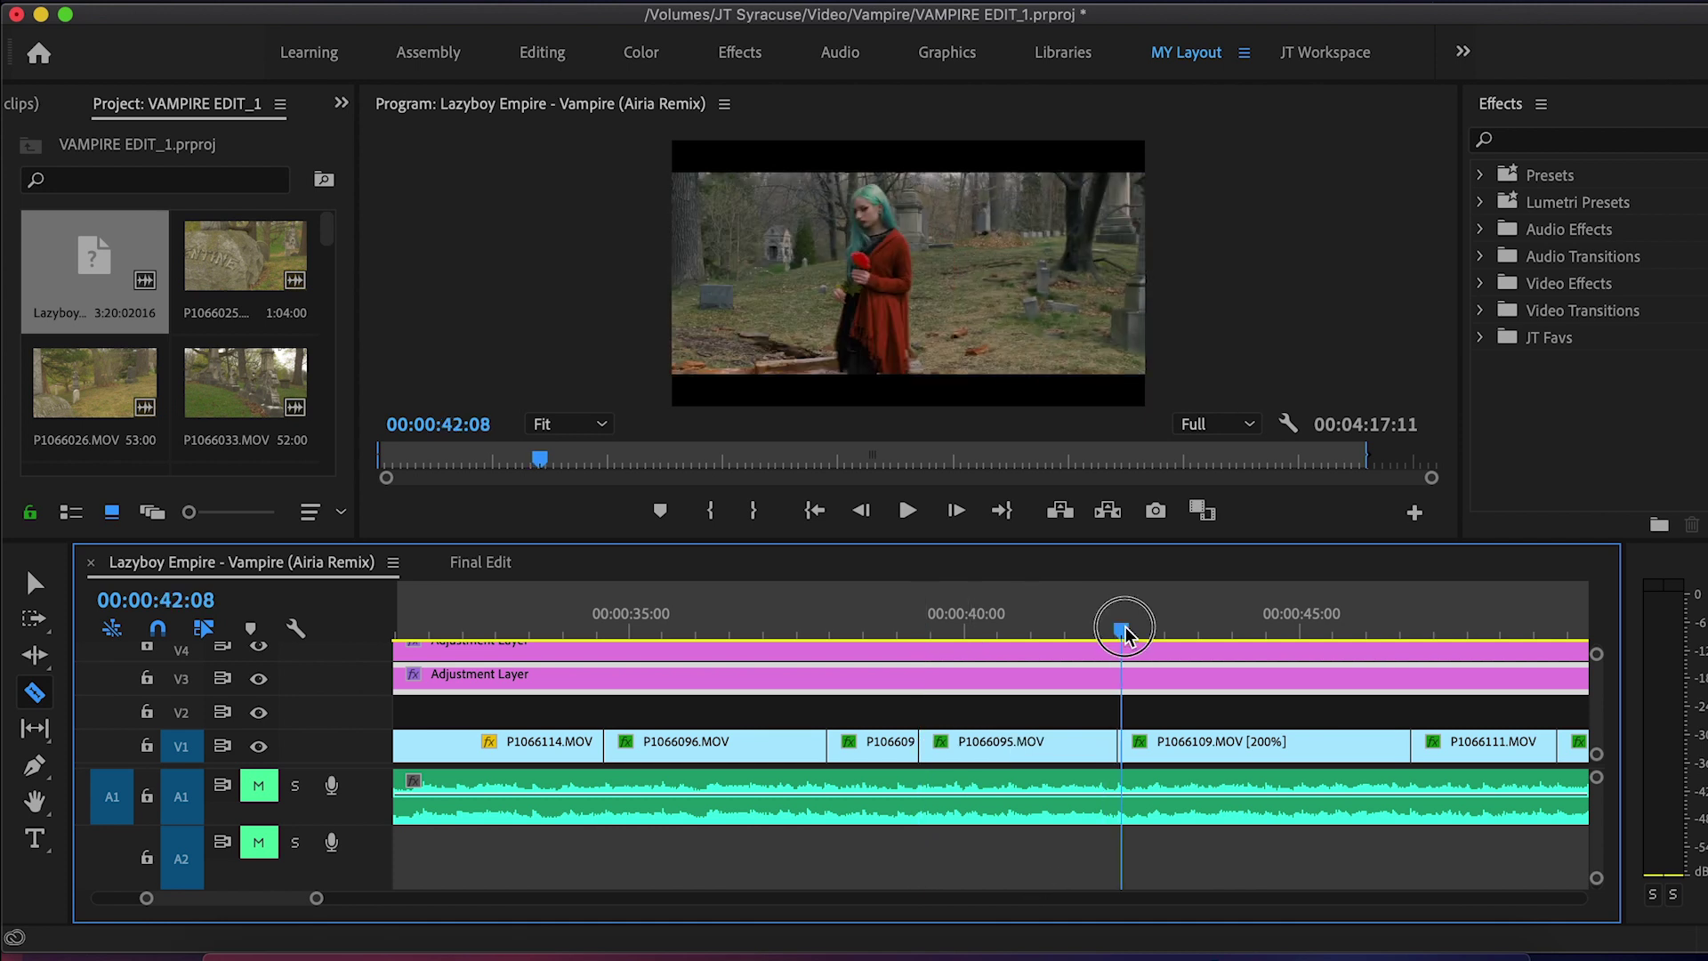
{"action": "key", "text": "Right"}
{"action": "key", "text": "Right"}
{"action": "key", "text": "Right"}
{"action": "key", "text": "Right"}
{"action": "key", "text": "Right"}
{"action": "key", "text": "Right"}
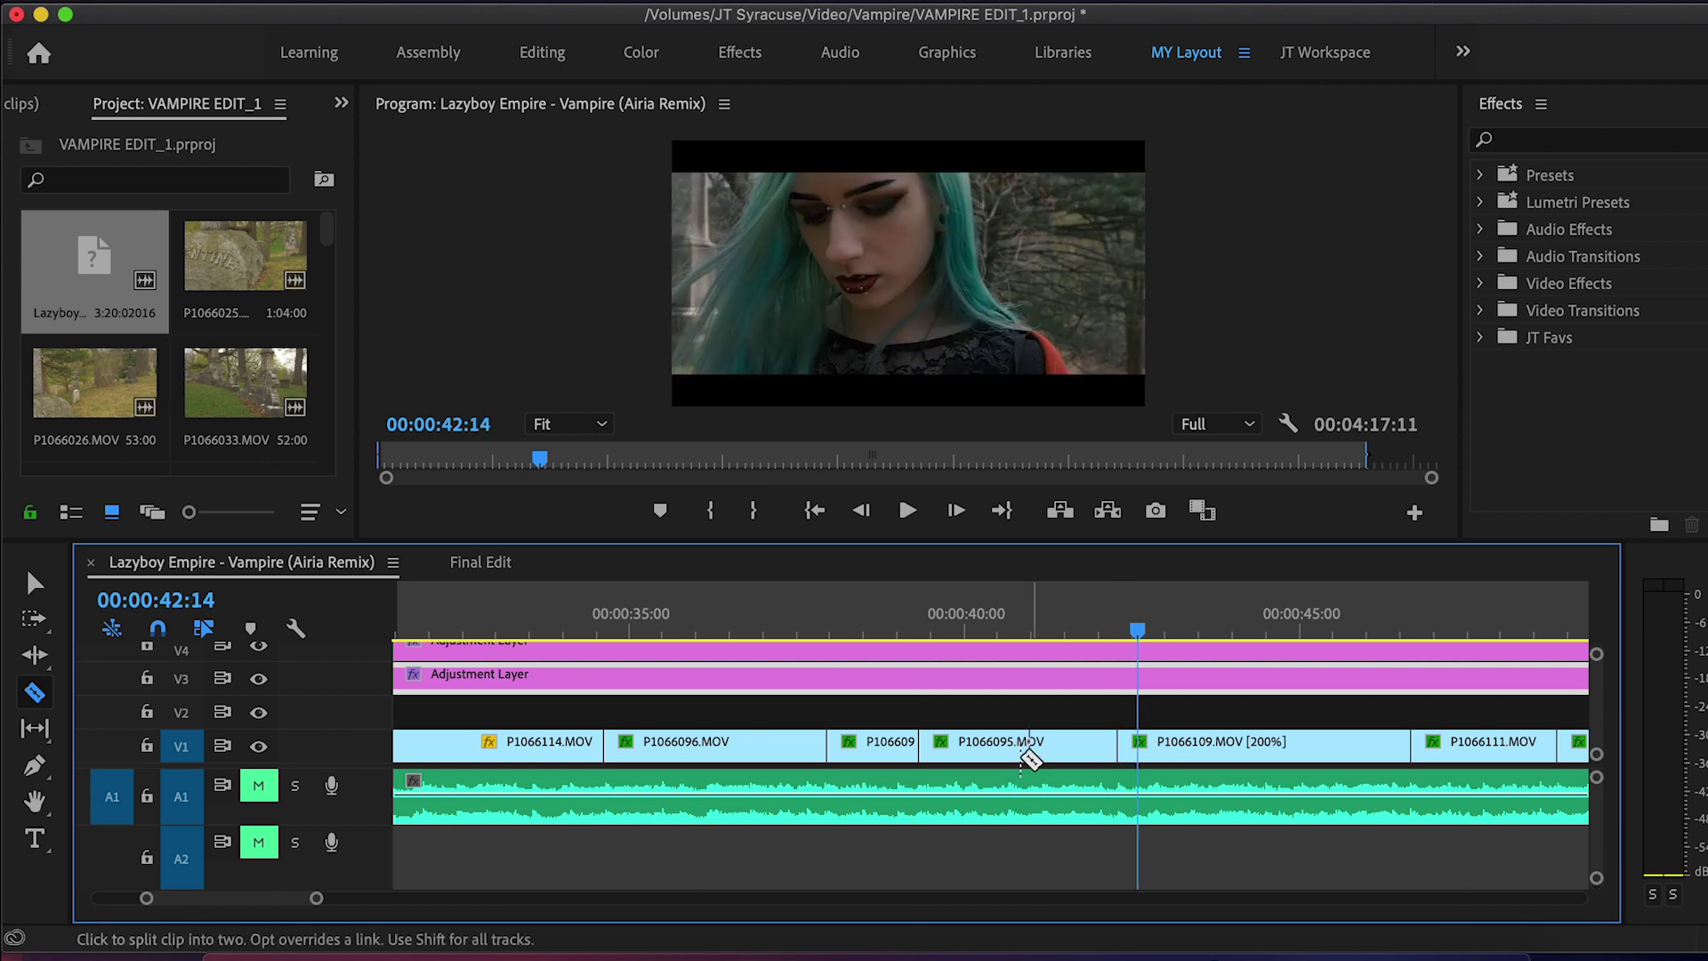
{"action": "right_click", "coordinate": [1021, 750]}
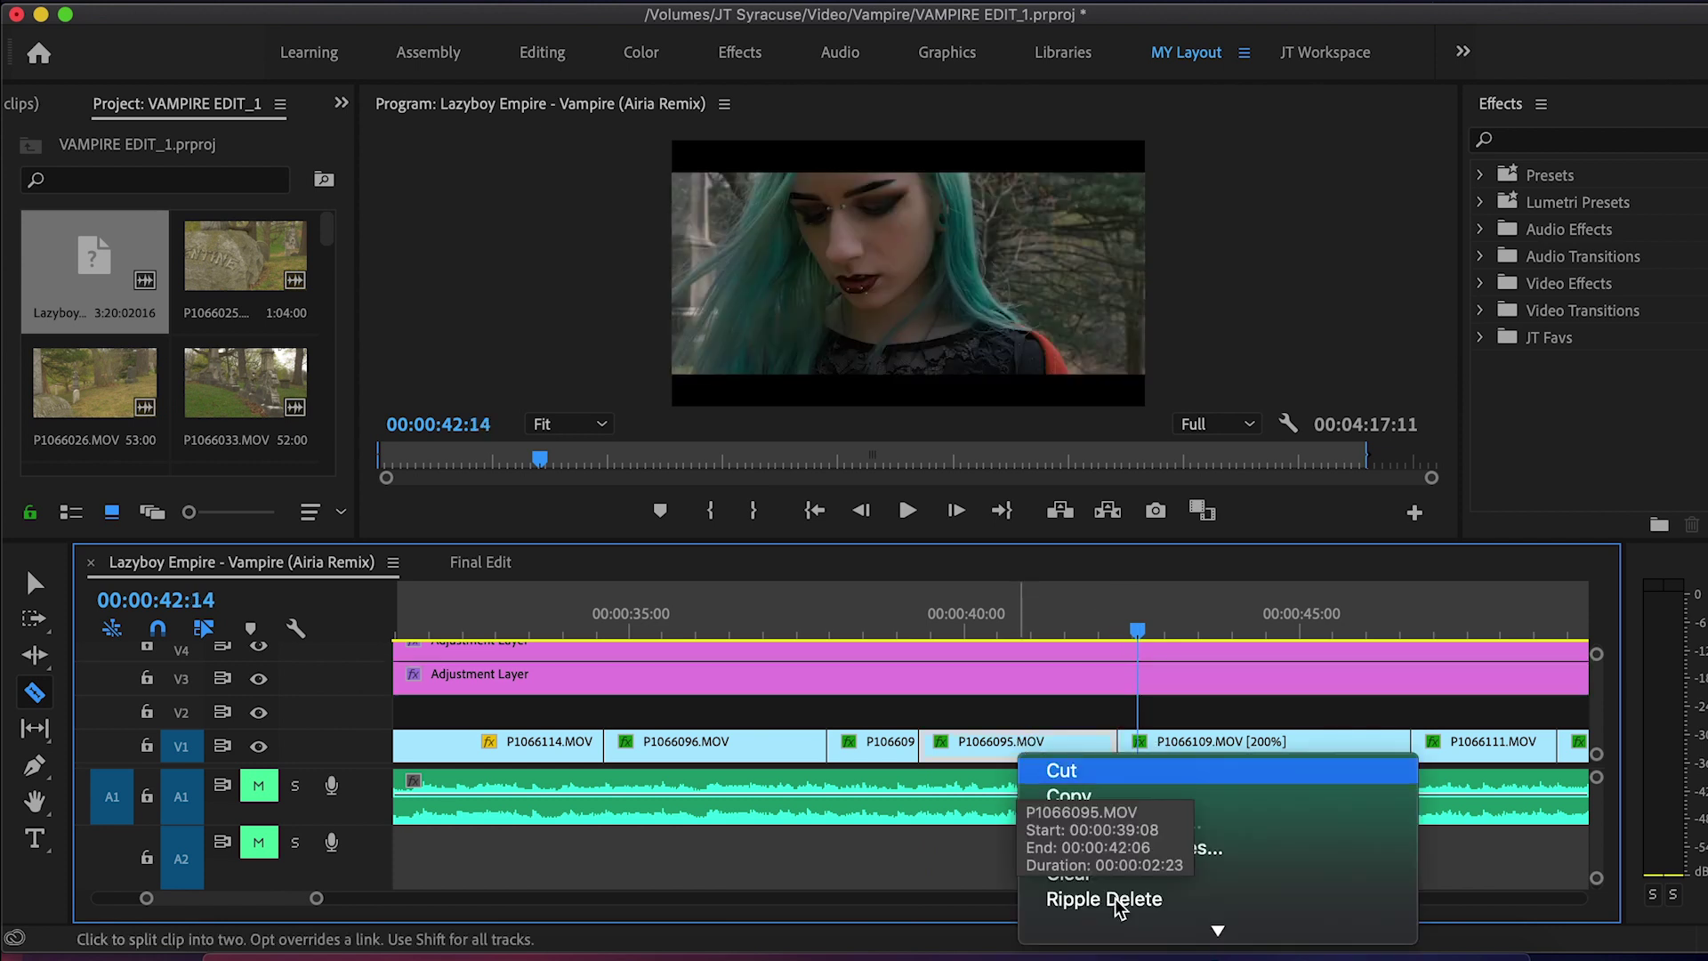
{"action": "key", "text": "Down"}
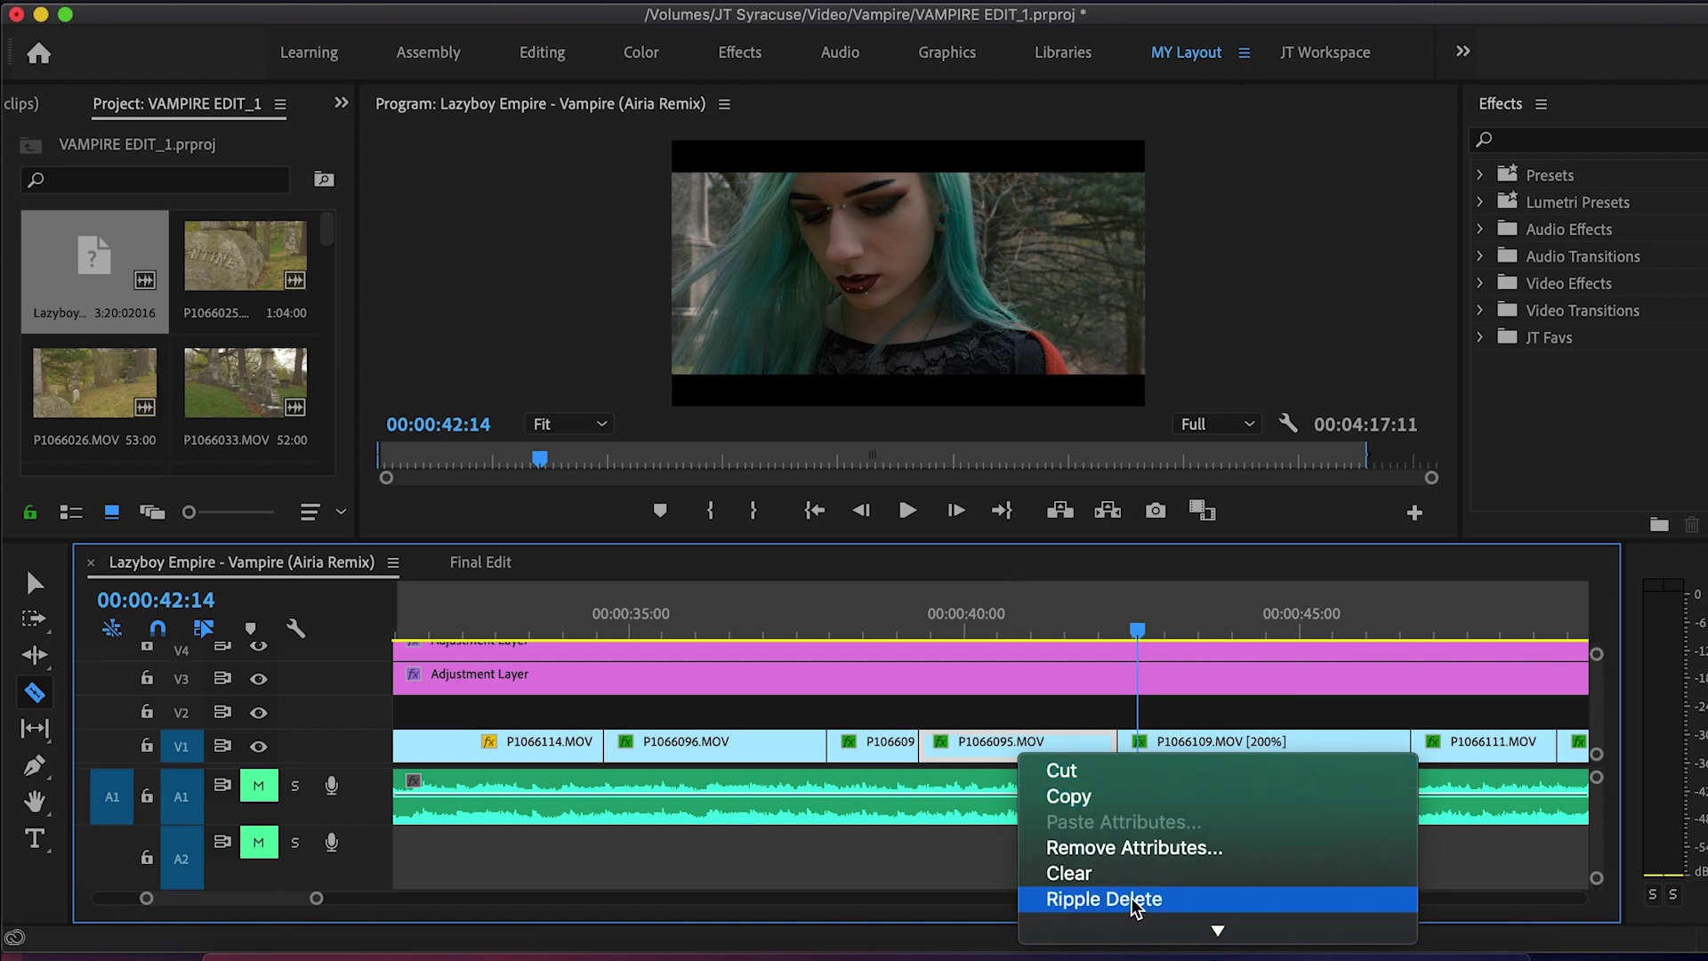
{"action": "left_click", "coordinate": [1119, 900]}
{"action": "key", "text": "Up"}
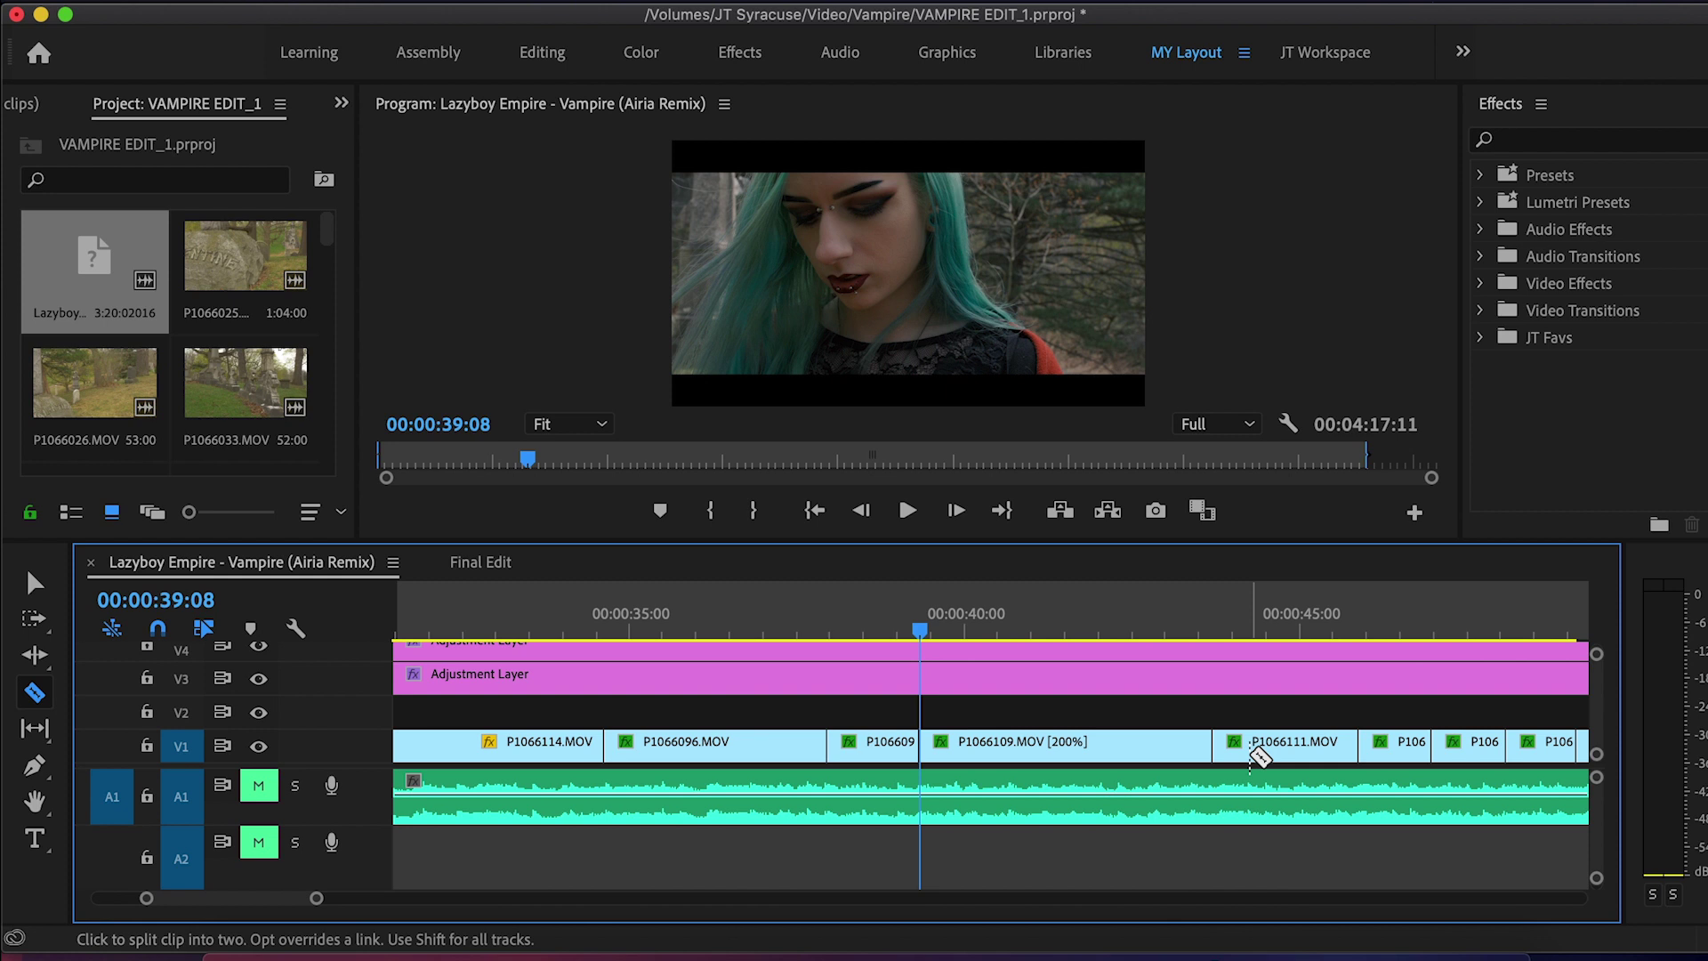
Step: Zoom the timeline out to show roughly 0:30 through 2:45
{"action": "left_click_drag", "start_coordinate": [315, 898], "coordinate": [649, 897]}
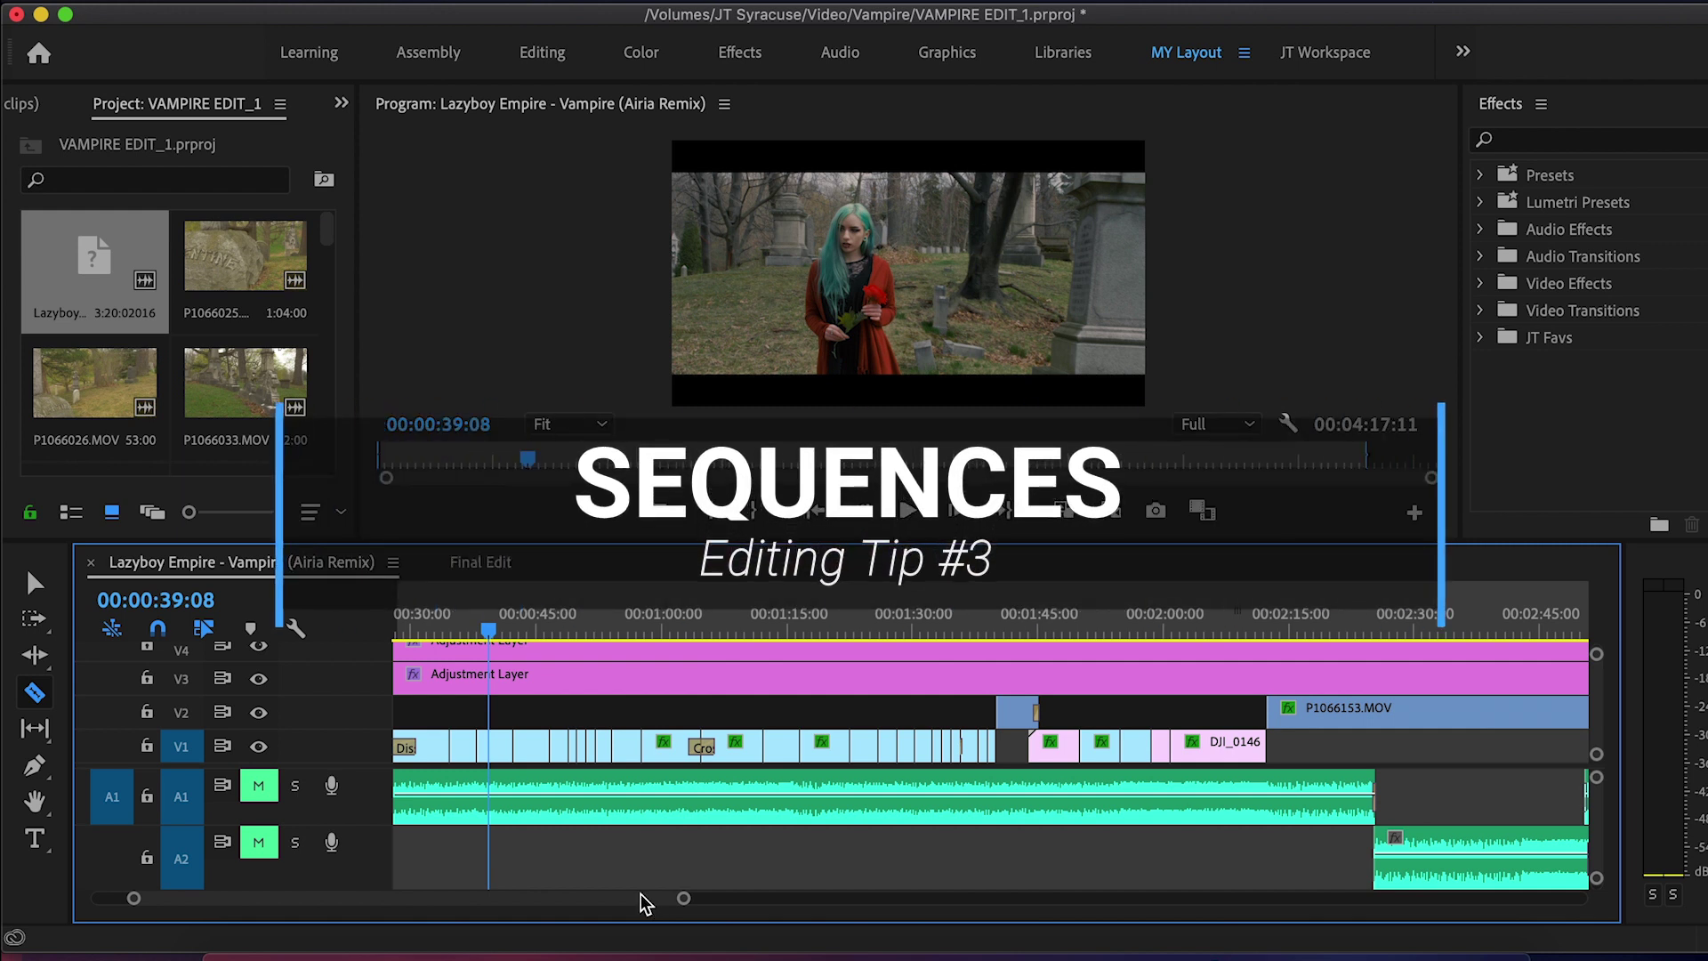
Step: Scroll the timeline right and park the playhead at 00:01:57:19 on the black-umbrella shot
{"action": "left_click_drag", "start_coordinate": [648, 898], "coordinate": [709, 898]}
{"action": "left_click", "coordinate": [723, 630]}
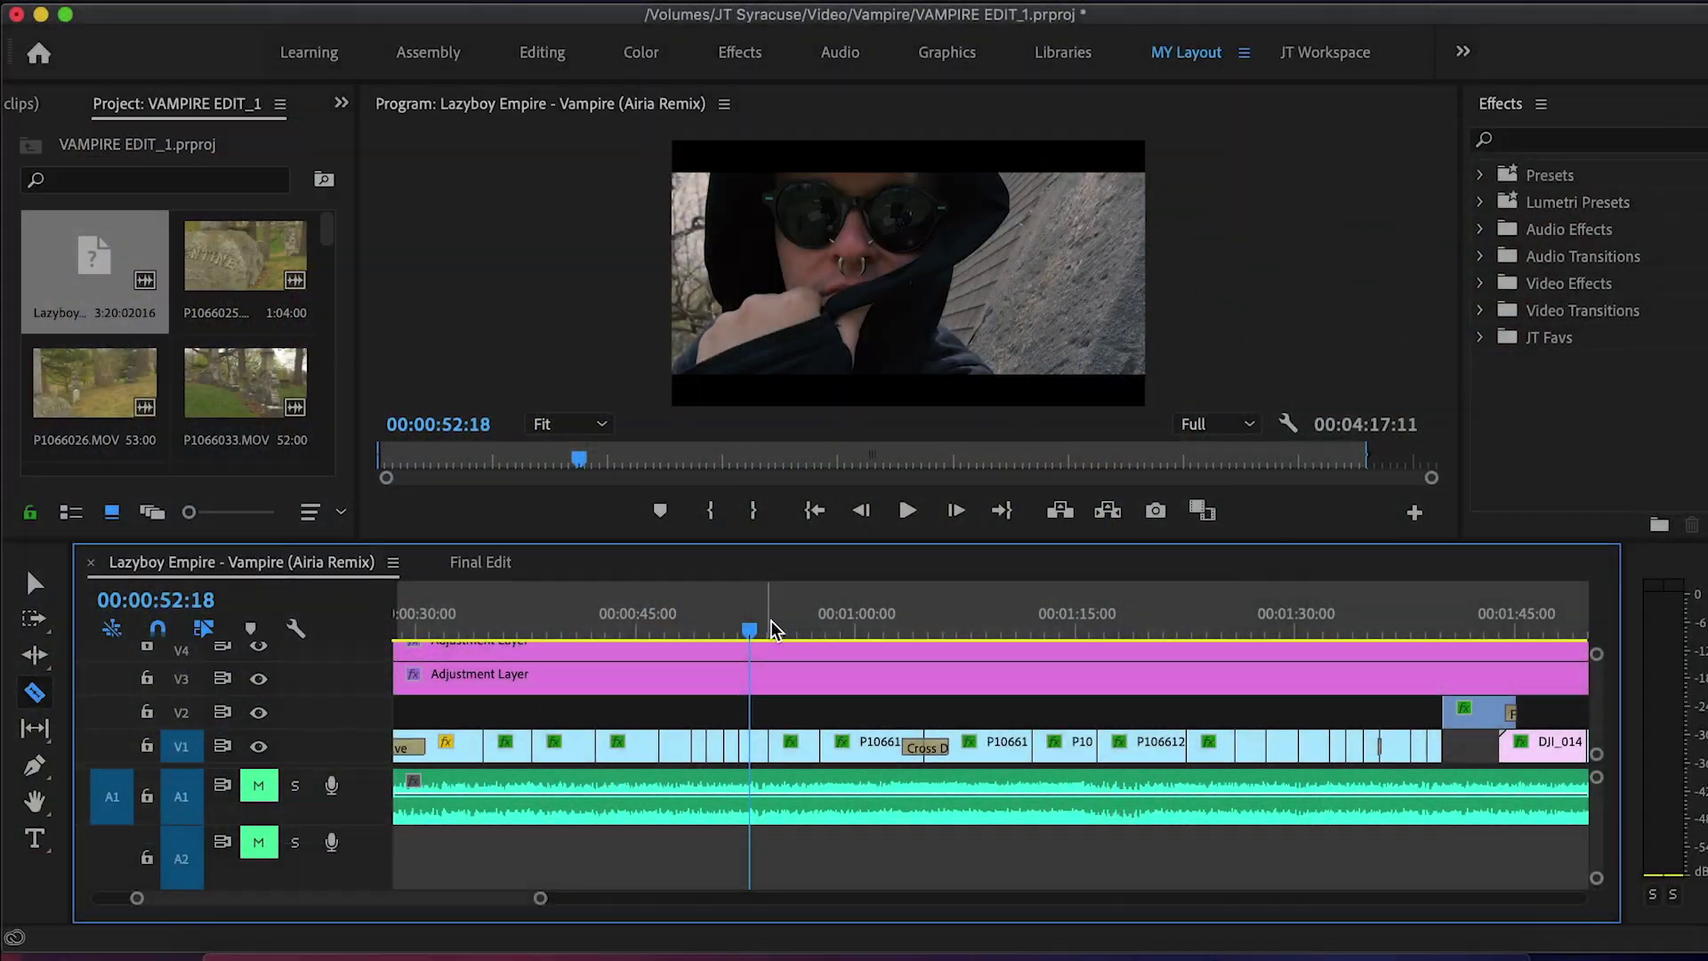
Step: Move the playhead toward the green-haired girl's close-up at 00:01:08:22 and scroll the timeline
{"action": "left_click", "coordinate": [784, 623]}
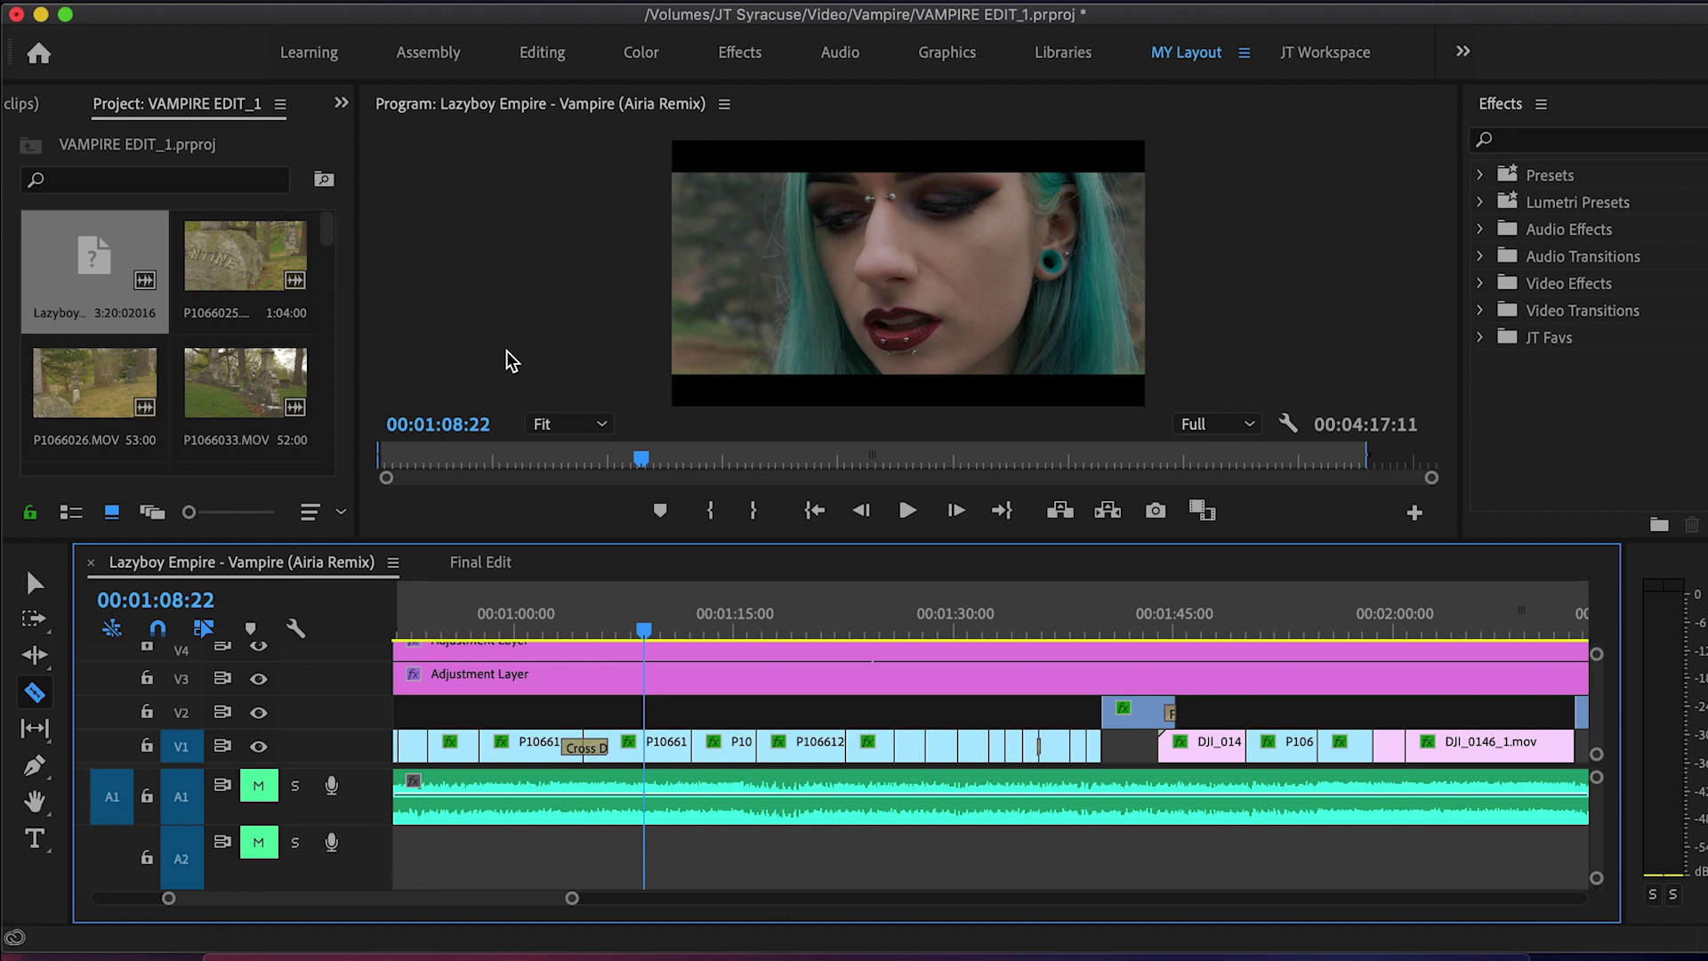
{"action": "left_click_drag", "start_coordinate": [518, 898], "coordinate": [585, 897]}
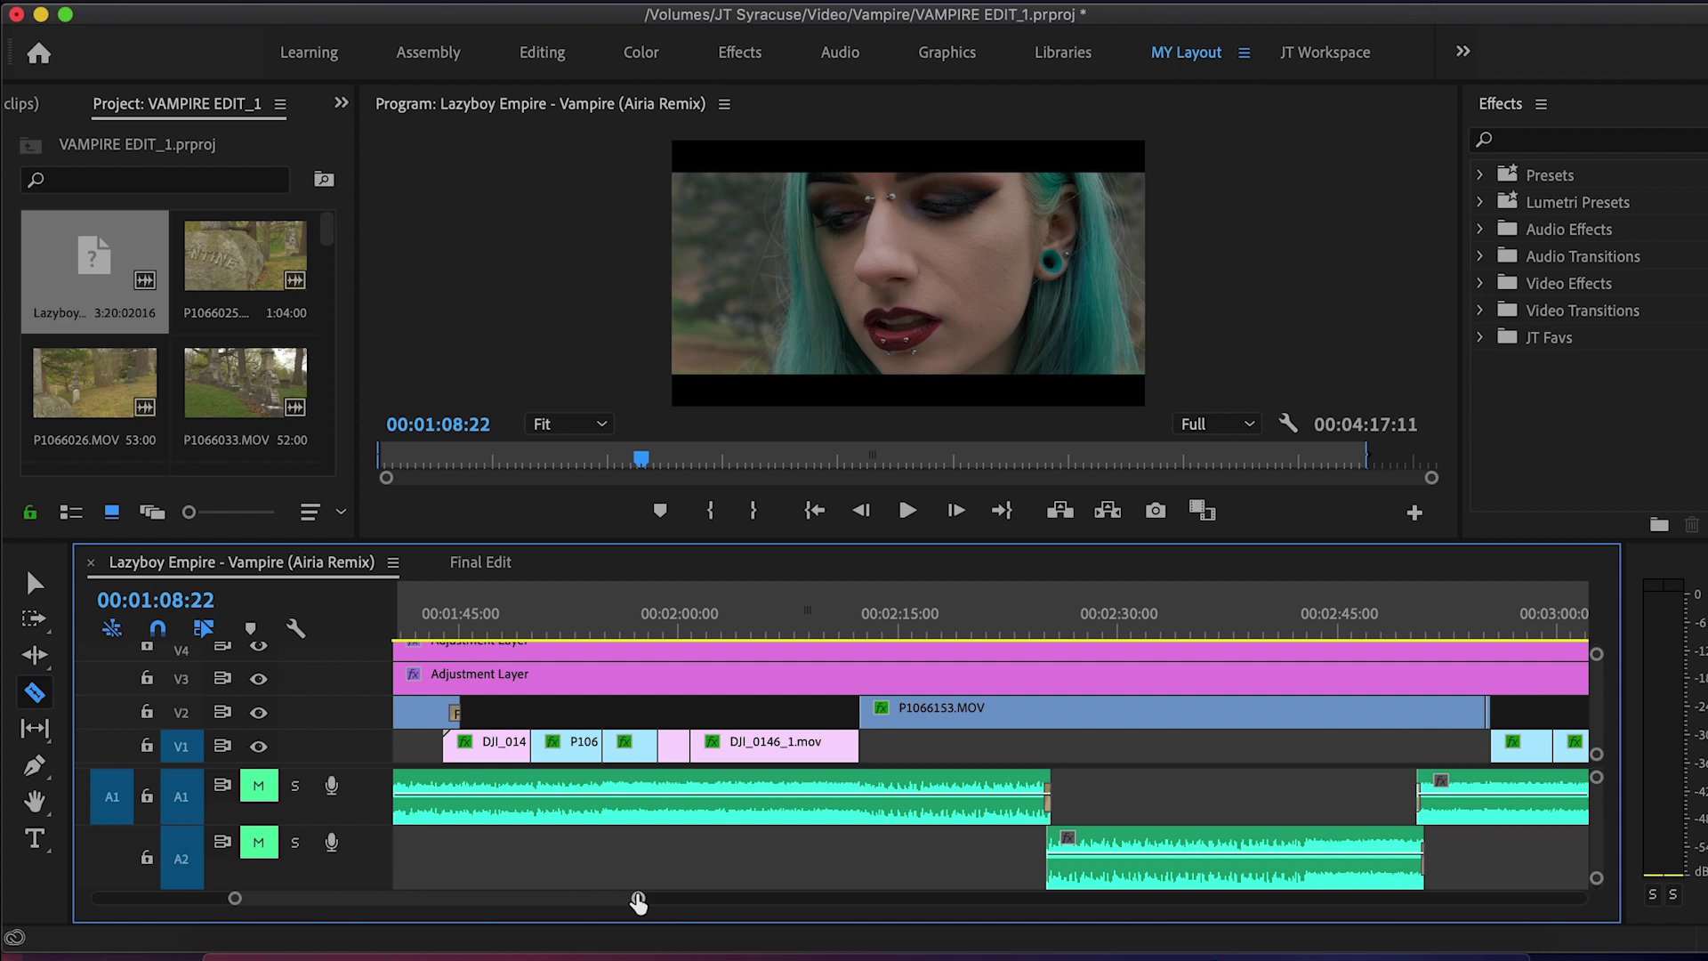
Step: Switch from the Razor tool to the Selection tool with V
{"action": "key", "text": "v"}
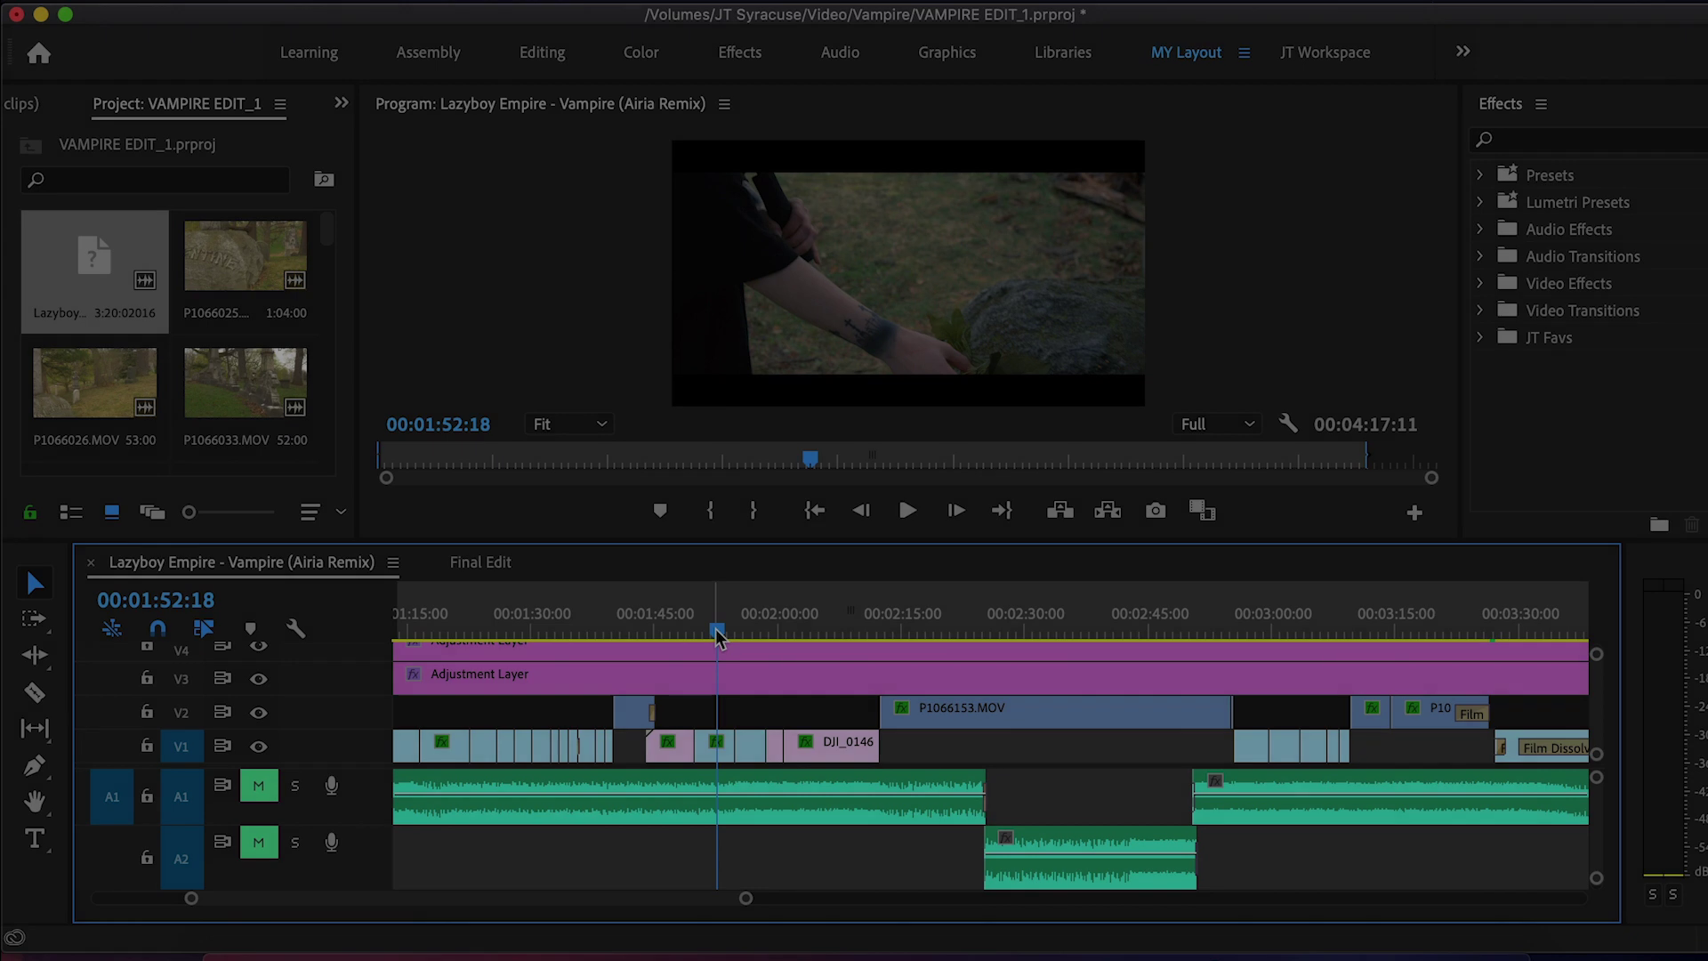
Step: Scrub ahead to 00:01:57:04 and scroll the timeline toward the leather-jacket gravestone shot
{"action": "left_click_drag", "start_coordinate": [717, 636], "coordinate": [754, 633]}
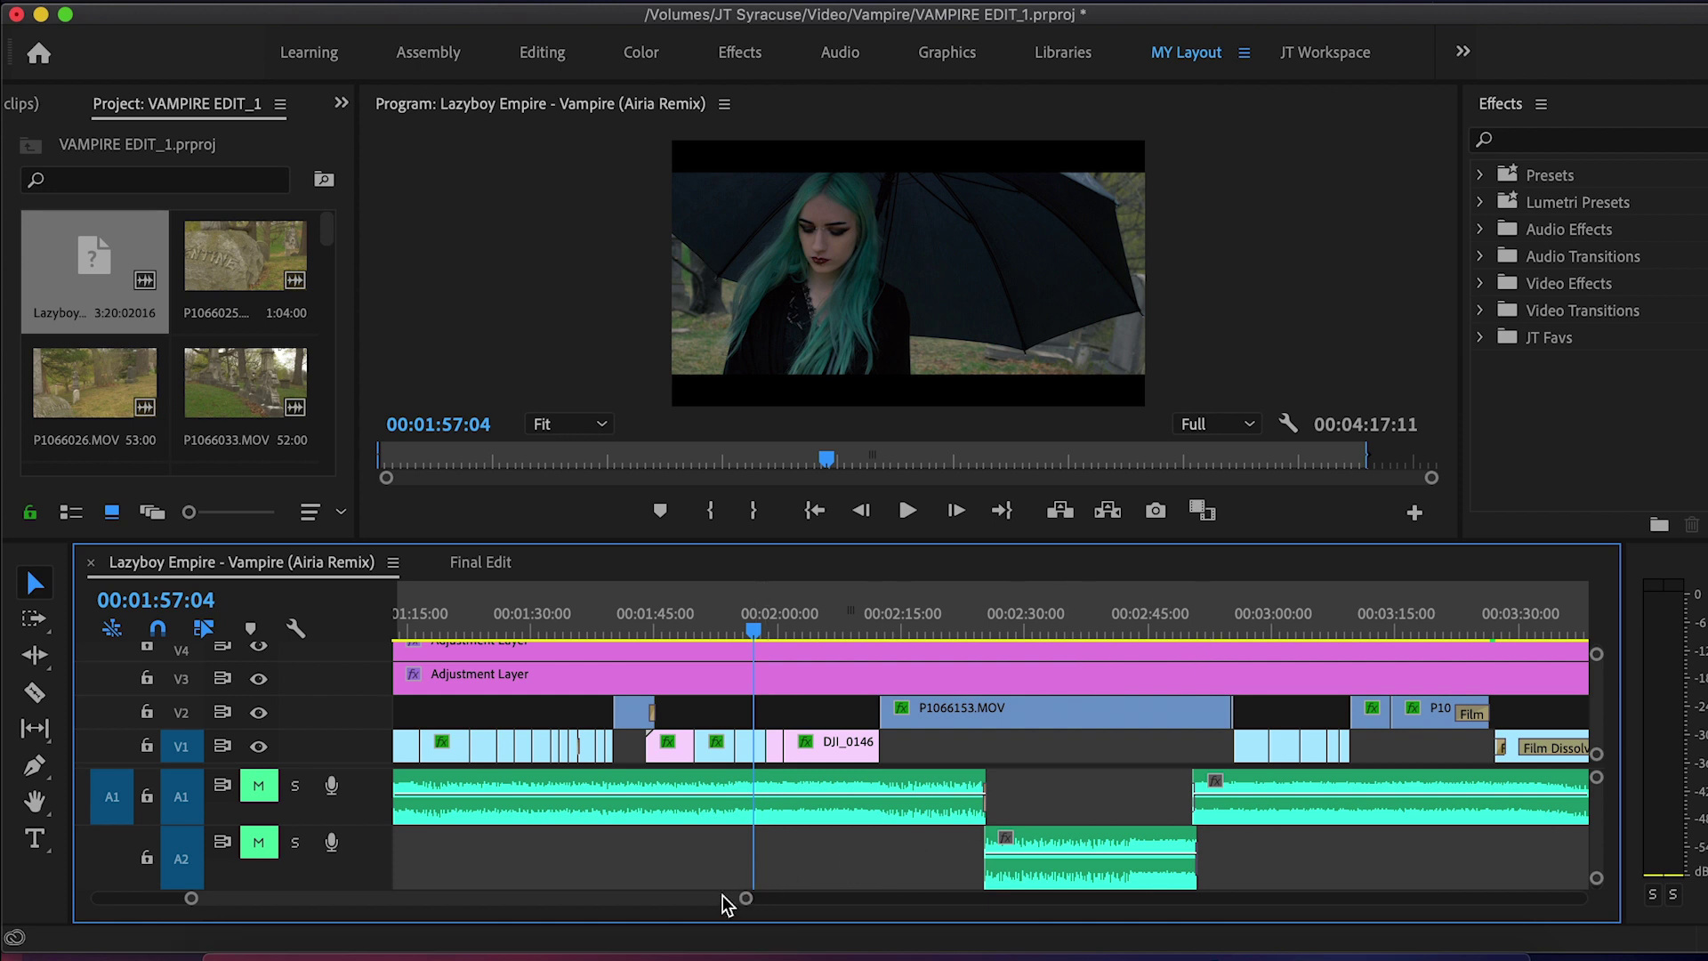
{"action": "left_click_drag", "start_coordinate": [725, 903], "coordinate": [817, 901]}
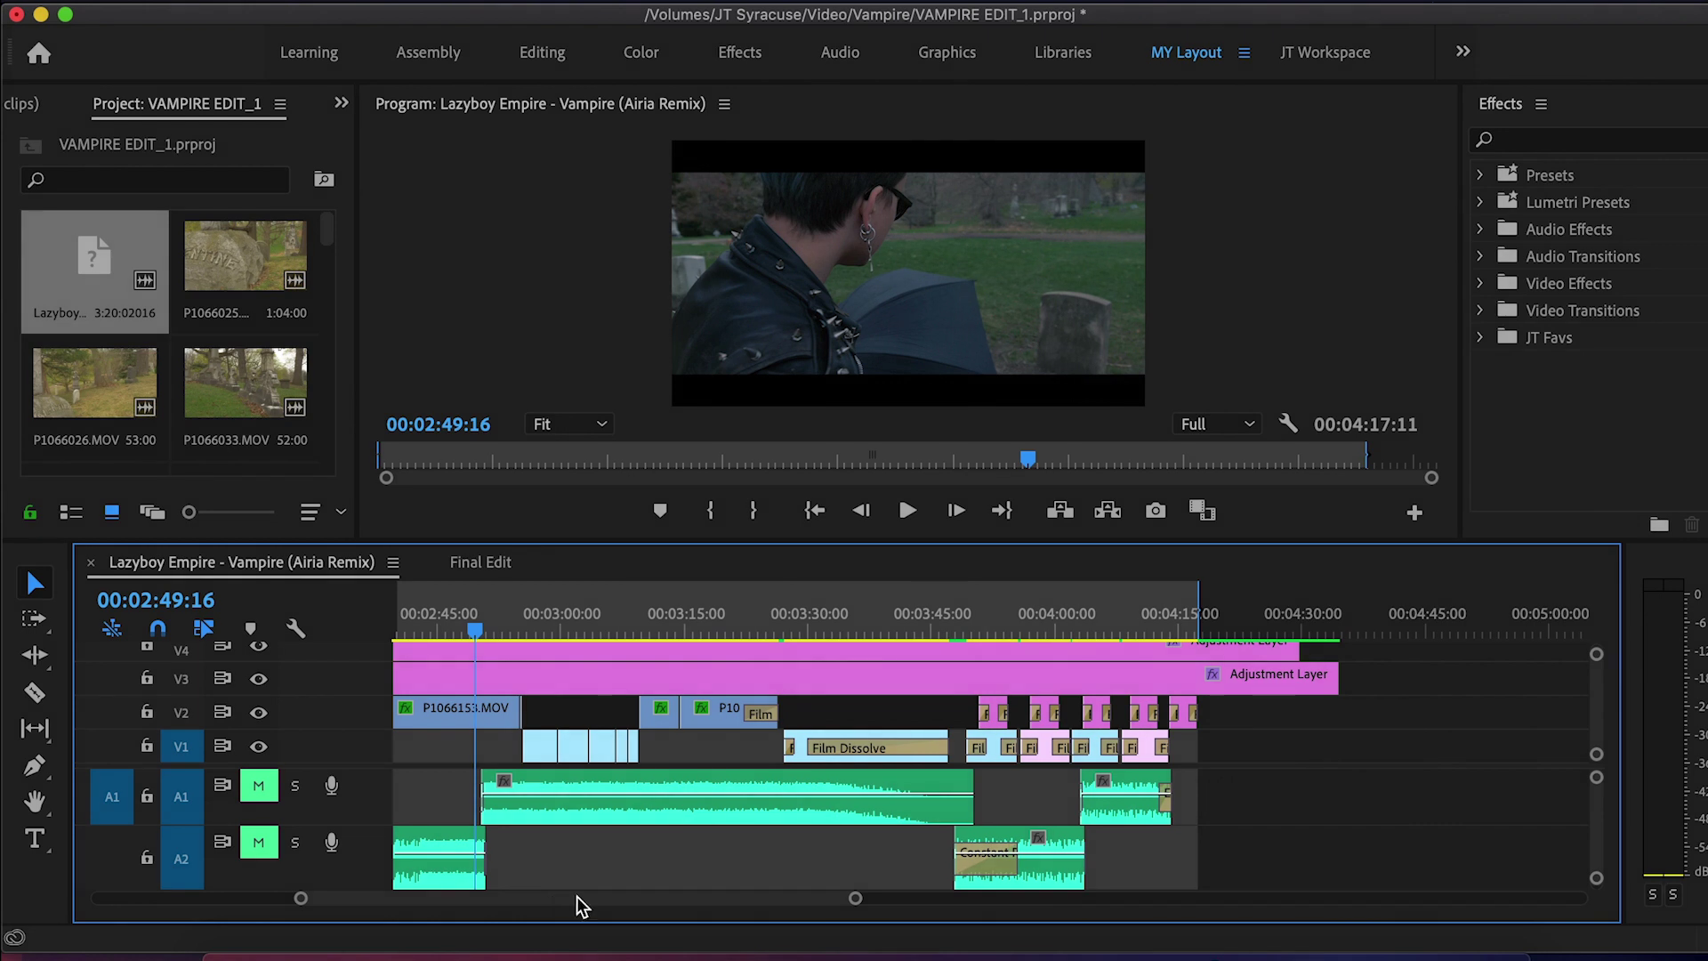
{"action": "left_click_drag", "start_coordinate": [578, 897], "coordinate": [419, 916]}
Step: Return to about 00:00:44, play from there, and widen the zoom bar to the full 04:17:11 sequence
{"action": "left_click", "coordinate": [514, 634]}
{"action": "left_click_drag", "start_coordinate": [513, 634], "coordinate": [499, 633]}
{"action": "key", "text": "space"}
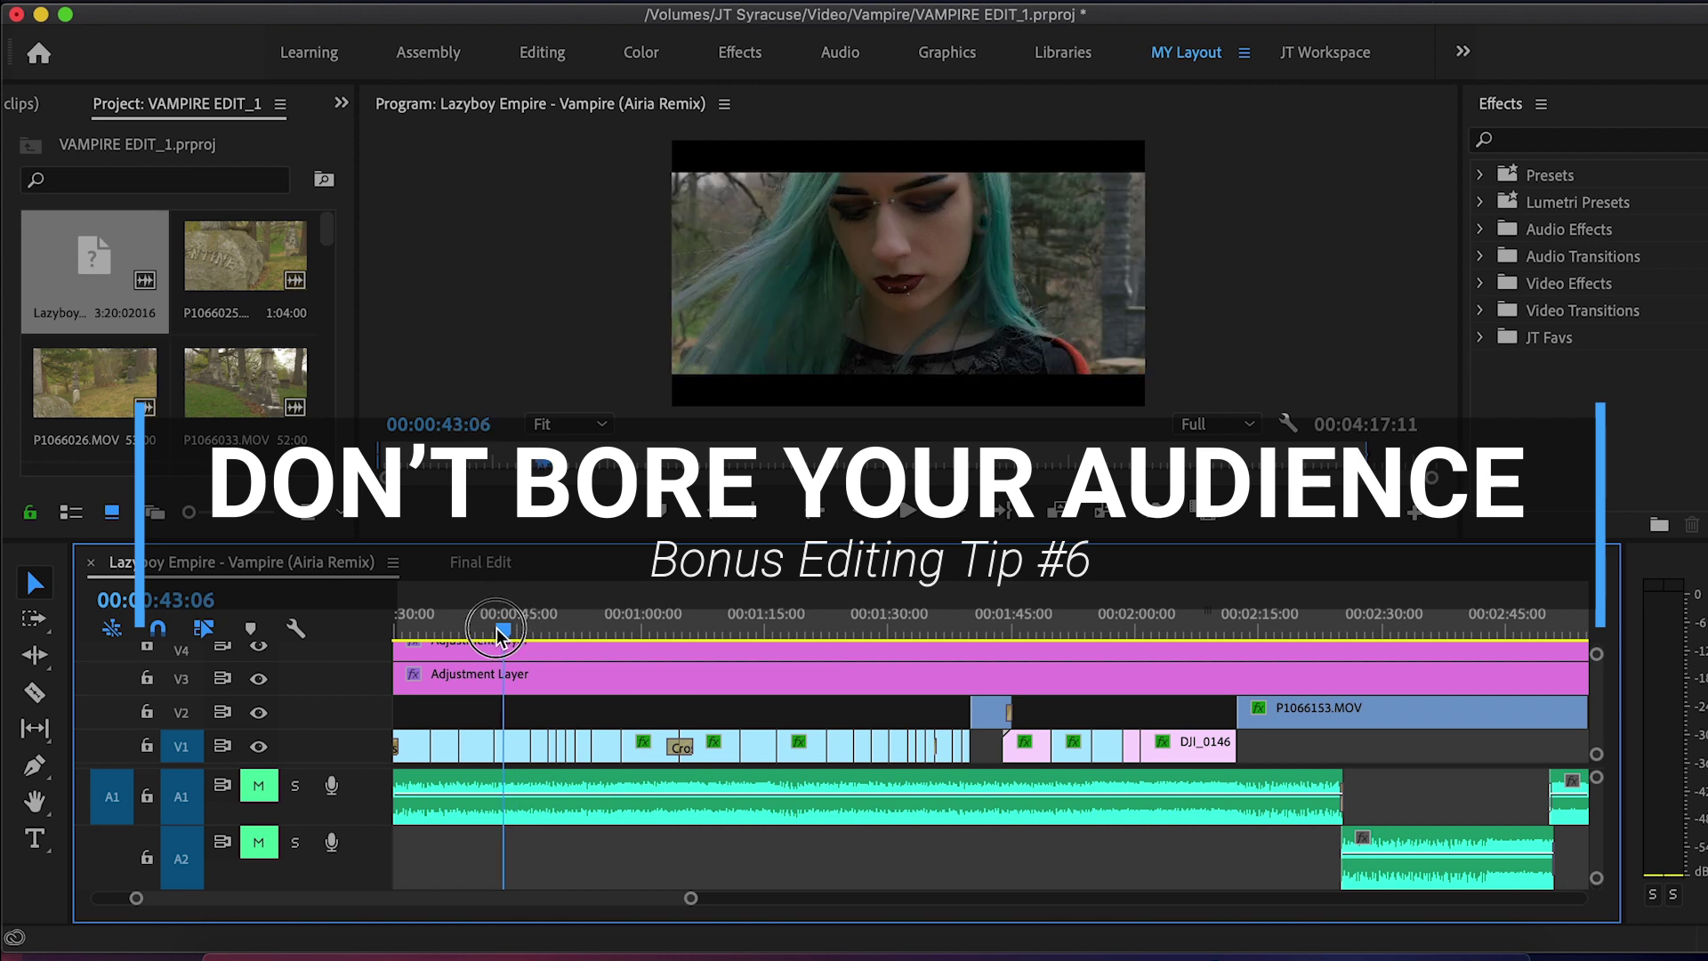
{"action": "left_click_drag", "start_coordinate": [690, 898], "coordinate": [1246, 907]}
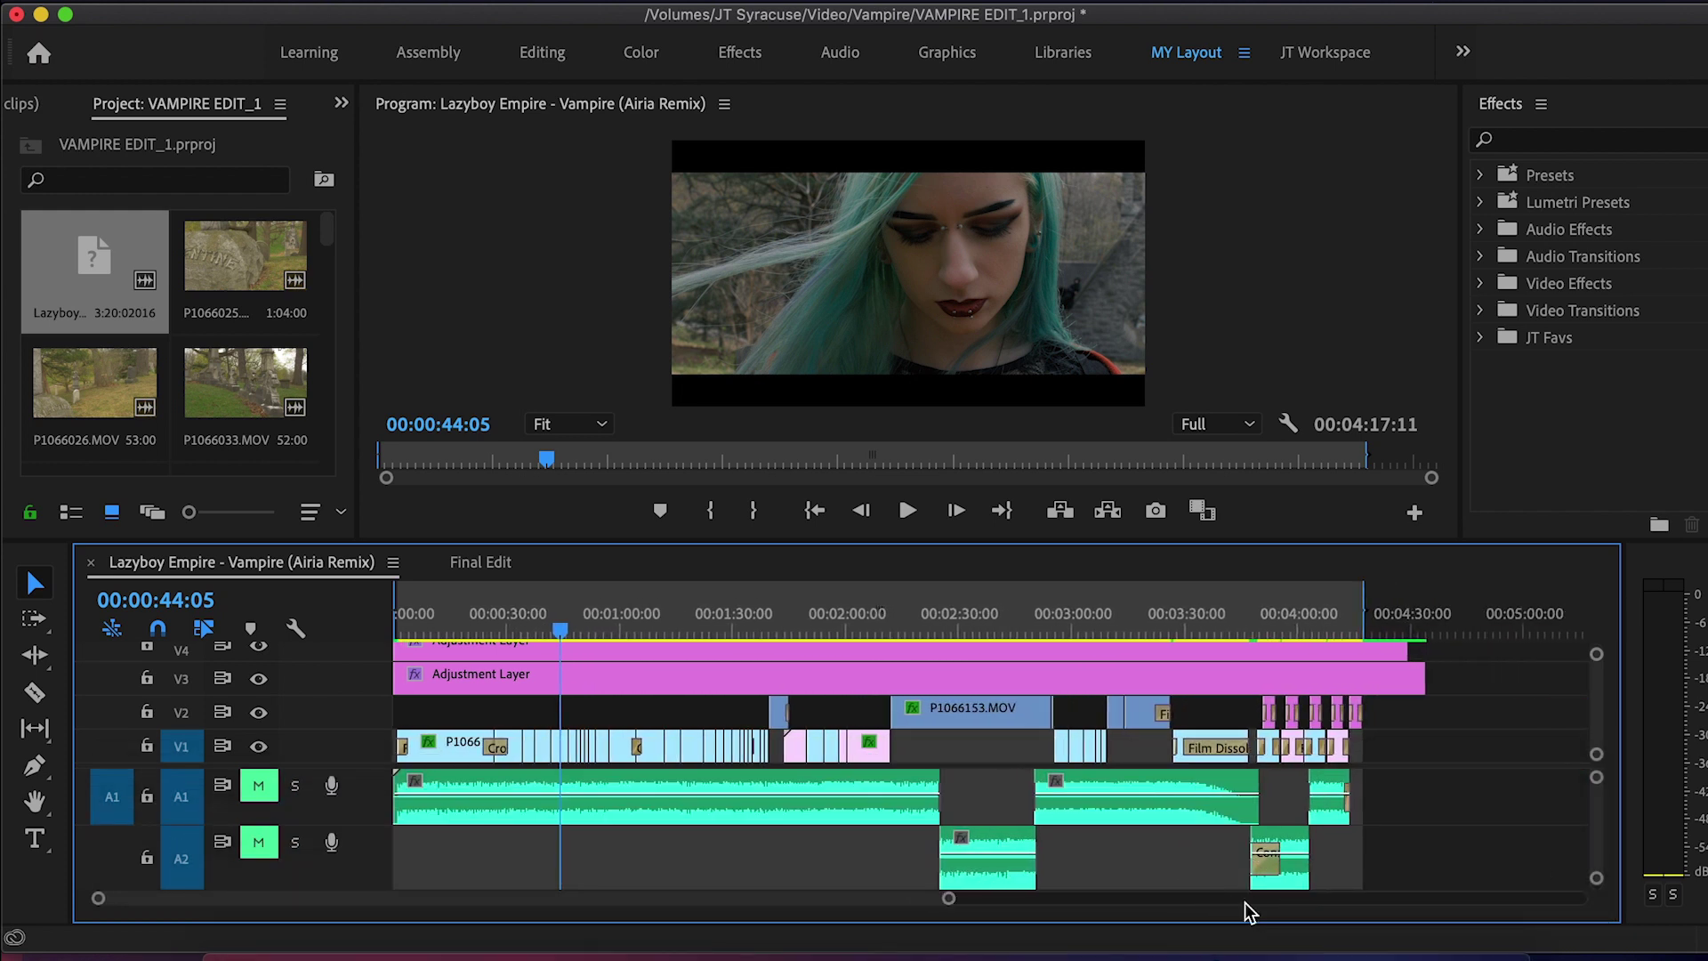